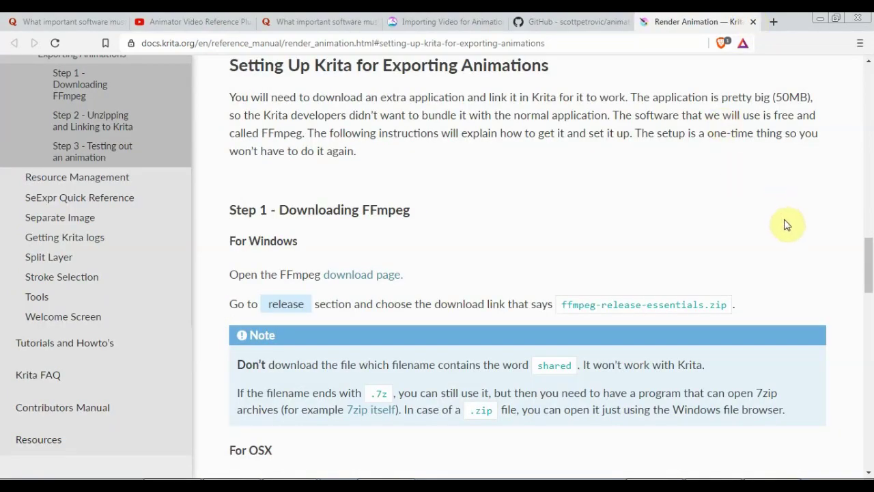
Open the FFmpeg download page for Windows in a new tab and switch to it
{"action": "right_click", "coordinate": [381, 279]}
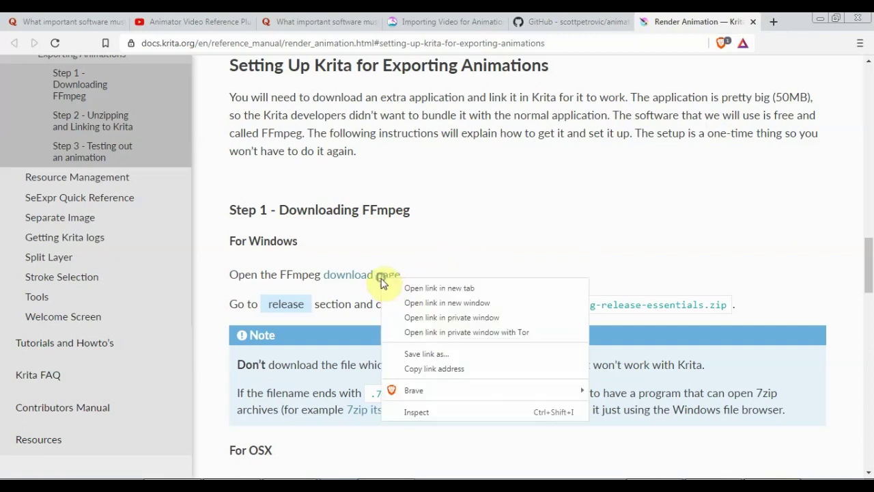
{"action": "left_click", "coordinate": [396, 288]}
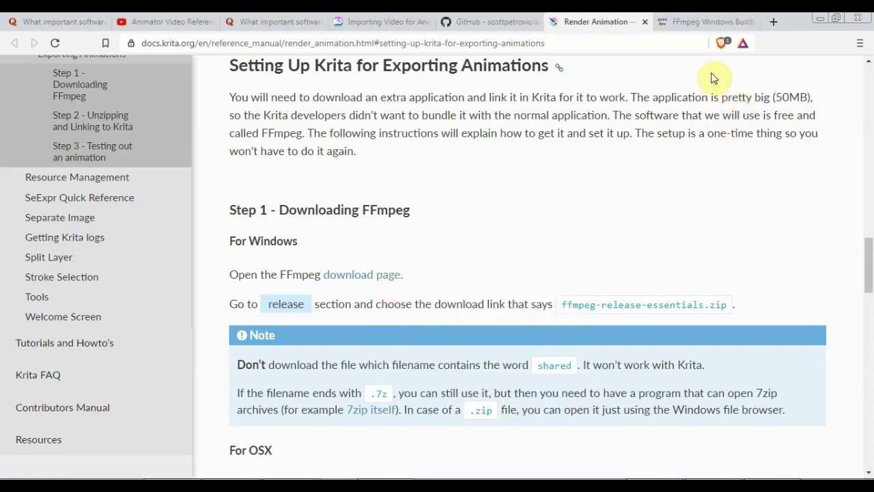
{"action": "left_click", "coordinate": [677, 21]}
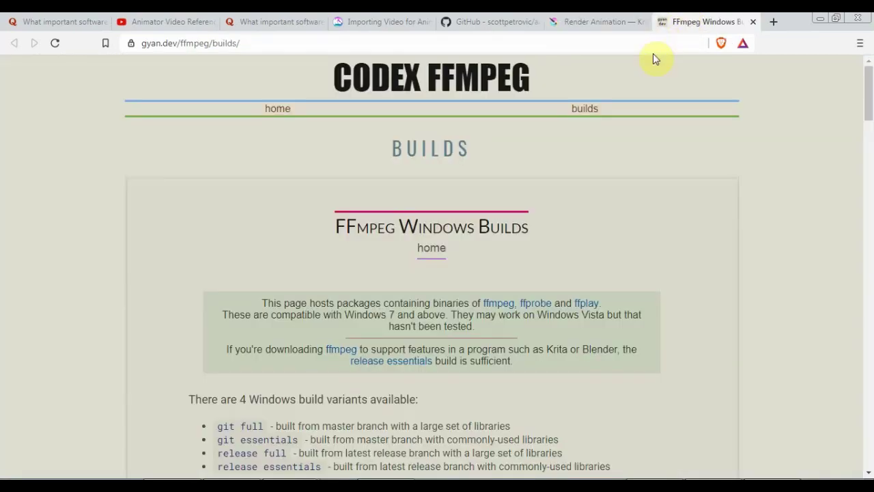
Download ffmpeg-release-essentials.7z from the release section and save it as ffmpeg-4.4-essentials_build in the ffmpeg- folder on drive E
{"action": "scroll", "coordinate": [539, 327], "scroll_direction": "down", "scroll_amount": 1}
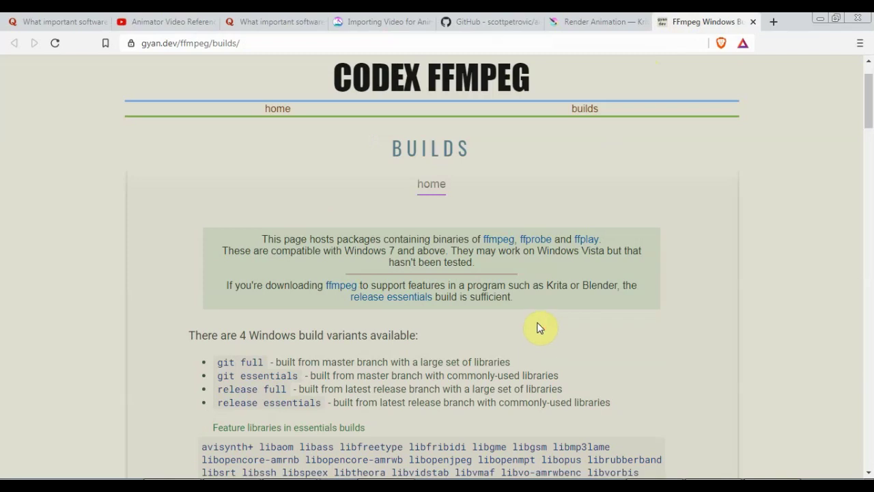
{"action": "left_click_drag", "start_coordinate": [538, 299], "coordinate": [206, 287]}
{"action": "right_click", "coordinate": [521, 289]}
{"action": "scroll", "coordinate": [537, 343], "scroll_direction": "down", "scroll_amount": 10}
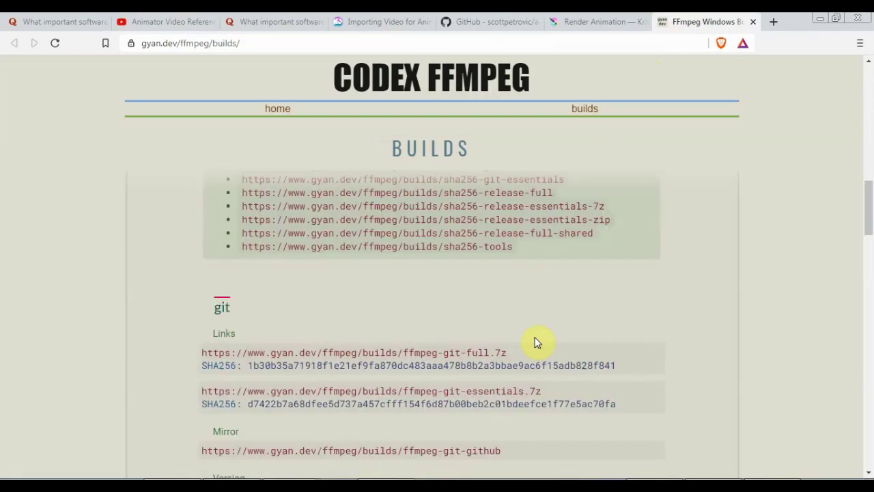
{"action": "scroll", "coordinate": [537, 343], "scroll_direction": "down", "scroll_amount": 2}
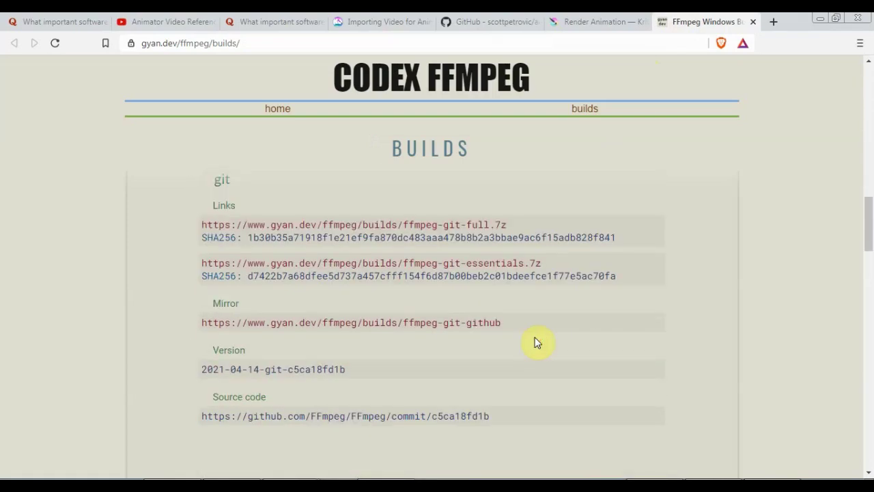
{"action": "scroll", "coordinate": [537, 343], "scroll_direction": "down", "scroll_amount": 5}
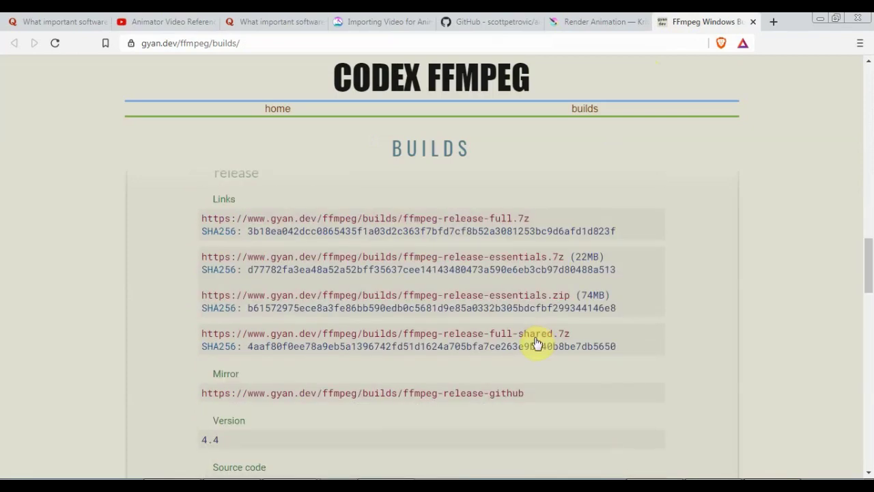
{"action": "left_click", "coordinate": [500, 260]}
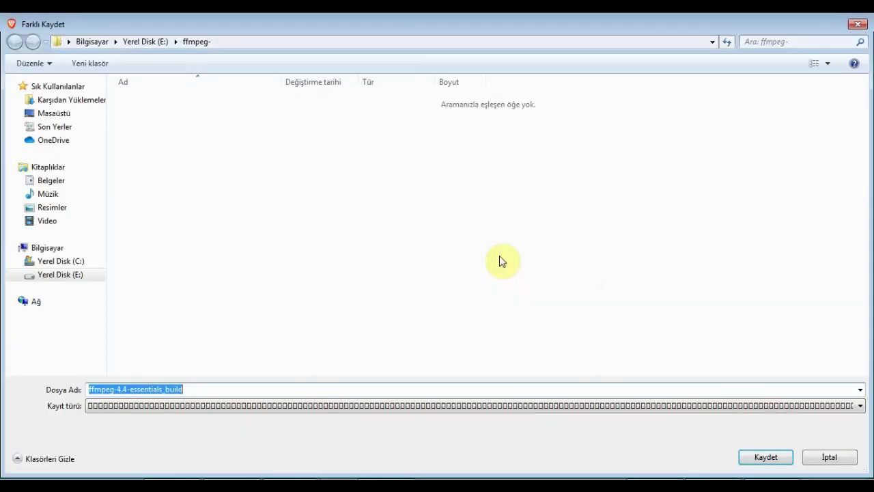
{"action": "left_click", "coordinate": [761, 457]}
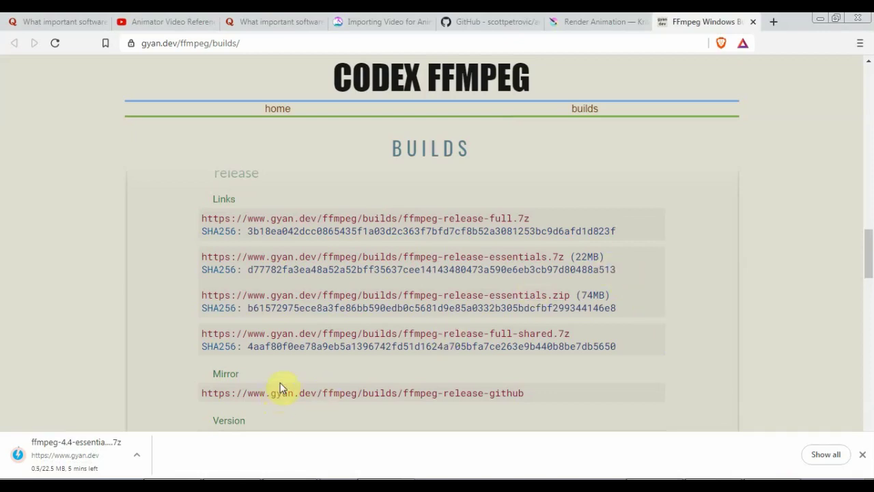
{"action": "scroll", "coordinate": [280, 386], "scroll_direction": "down", "scroll_amount": 2}
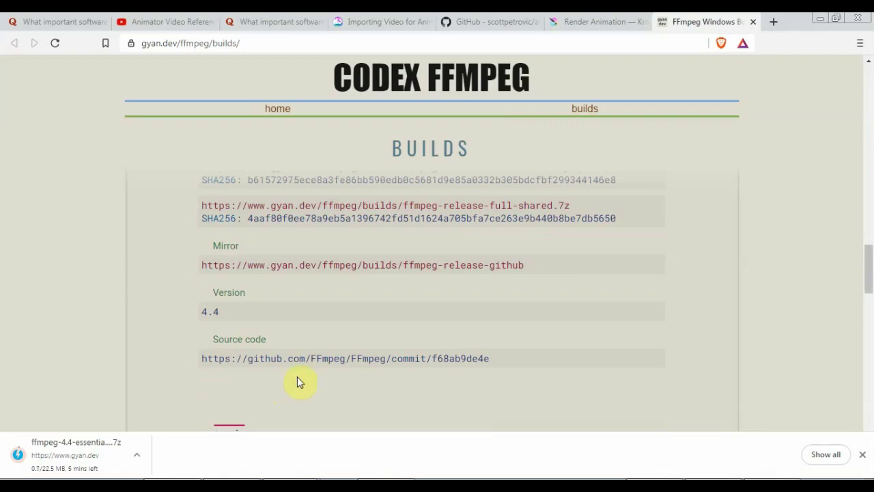
Return to the Krita documentation and read the Windows instructions for unzipping and linking FFmpeg, then testing out an animation
{"action": "left_click", "coordinate": [556, 23]}
{"action": "scroll", "coordinate": [601, 339], "scroll_direction": "down", "scroll_amount": 2}
{"action": "scroll", "coordinate": [601, 339], "scroll_direction": "down", "scroll_amount": 3}
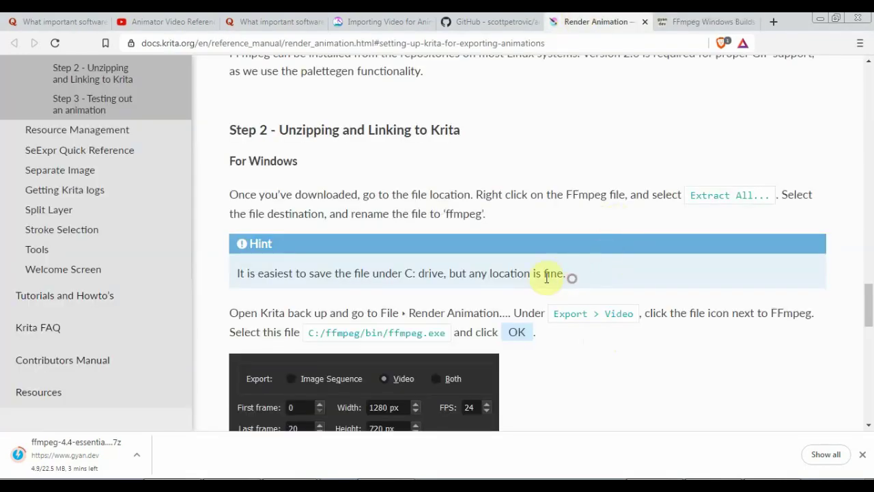
{"action": "left_click_drag", "start_coordinate": [570, 276], "coordinate": [235, 279]}
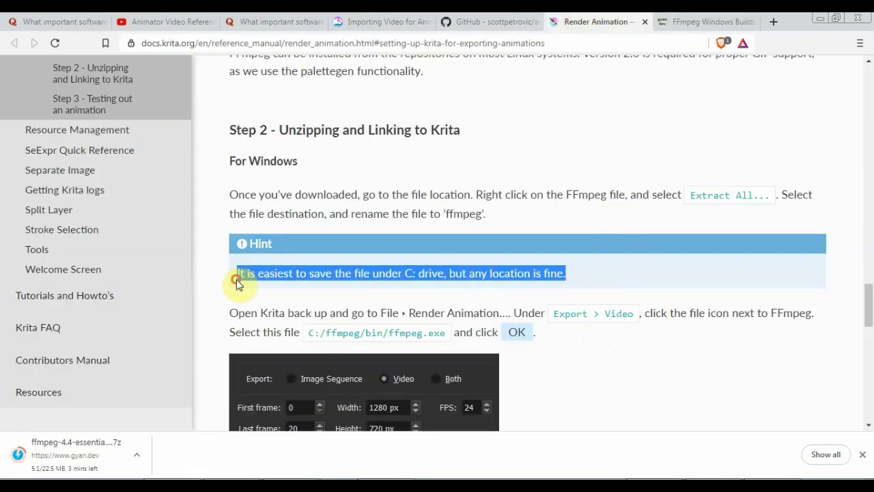
{"action": "left_click", "coordinate": [253, 293]}
{"action": "scroll", "coordinate": [298, 331], "scroll_direction": "down", "scroll_amount": 1}
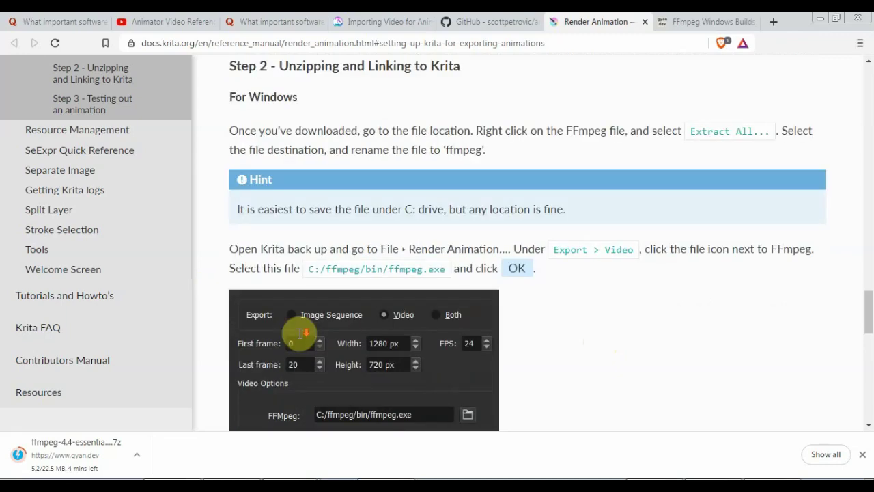
{"action": "scroll", "coordinate": [298, 334], "scroll_direction": "down", "scroll_amount": 2}
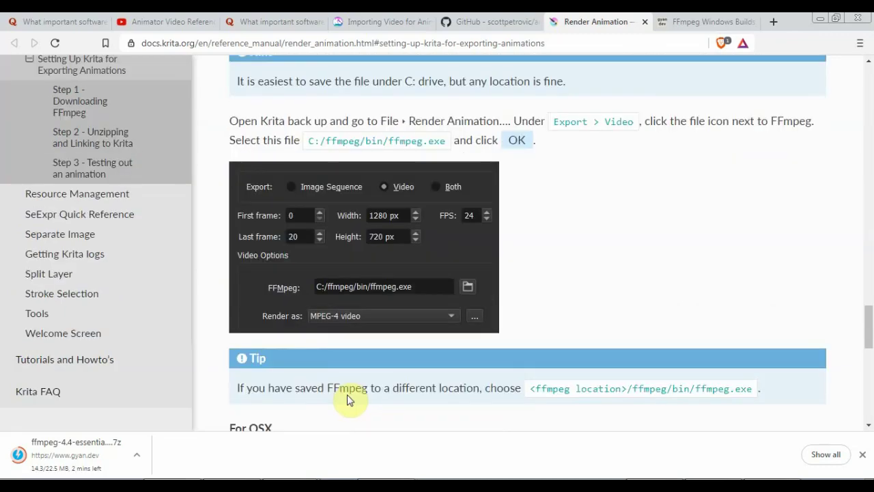
{"action": "scroll", "coordinate": [344, 386], "scroll_direction": "down", "scroll_amount": 4}
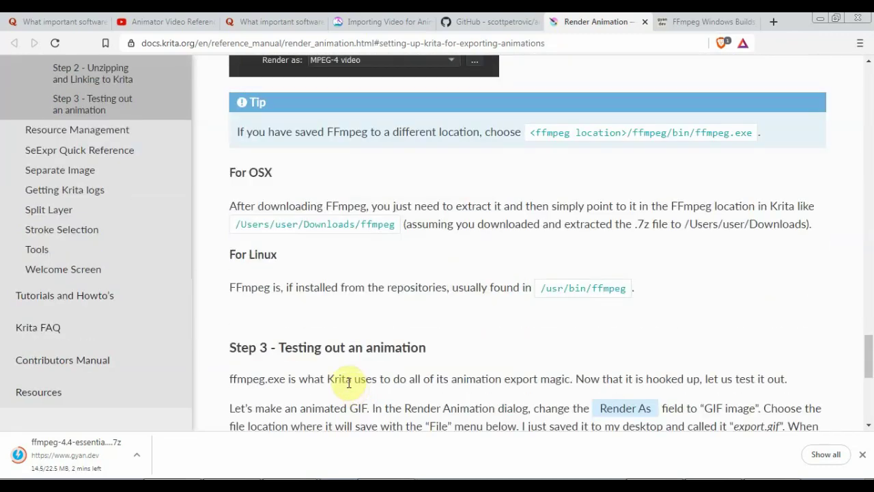
{"action": "scroll", "coordinate": [348, 383], "scroll_direction": "down", "scroll_amount": 2}
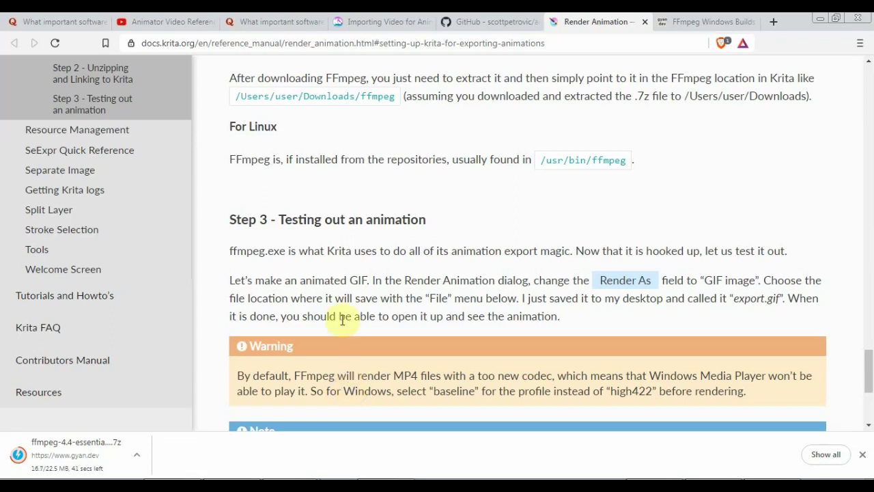
{"action": "scroll", "coordinate": [353, 301], "scroll_direction": "down", "scroll_amount": 1}
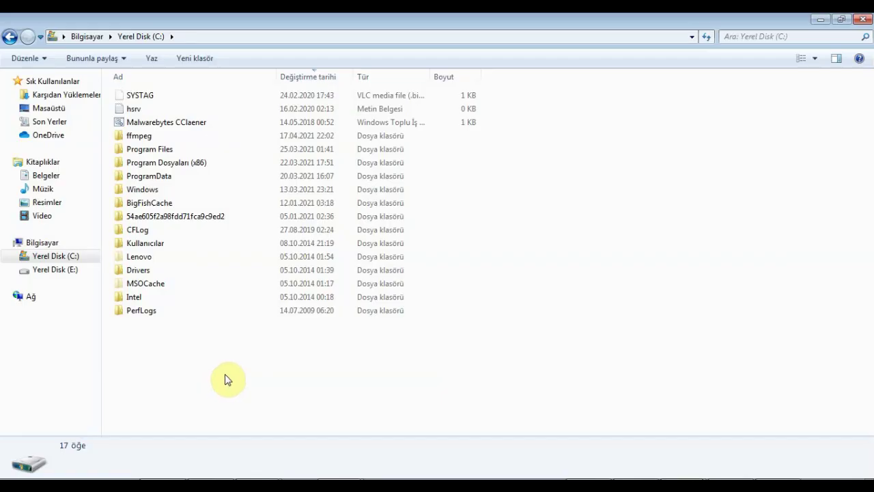
In Windows Explorer, open the bin folder inside C:\ffmpeg, select the ffmpeg application and display the folder's full path
{"action": "left_click", "coordinate": [152, 134]}
{"action": "double_click", "coordinate": [152, 135]}
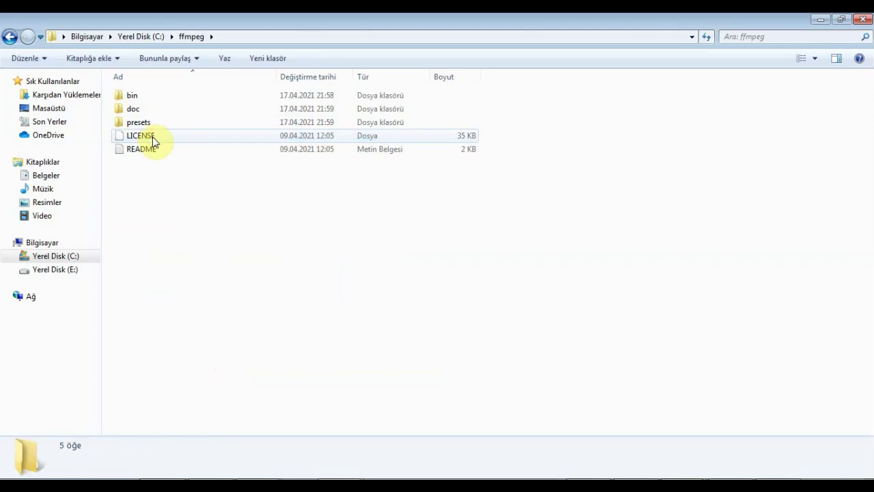
{"action": "double_click", "coordinate": [141, 97]}
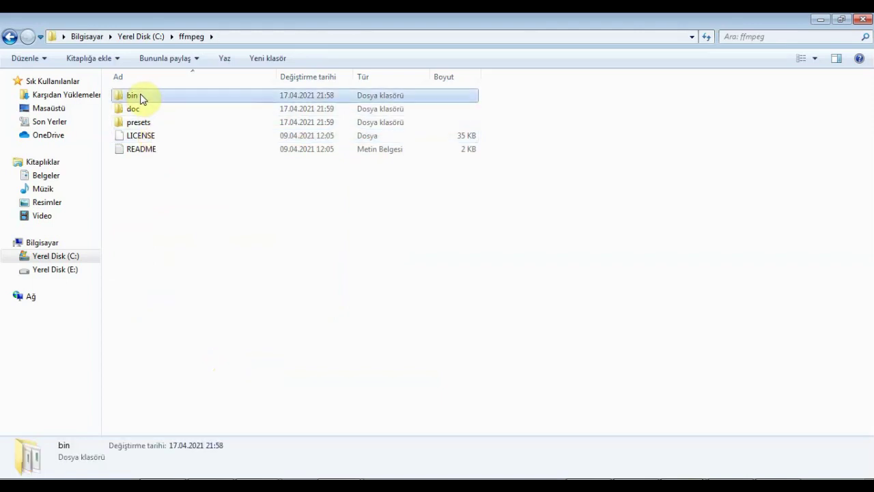
{"action": "left_click", "coordinate": [145, 96]}
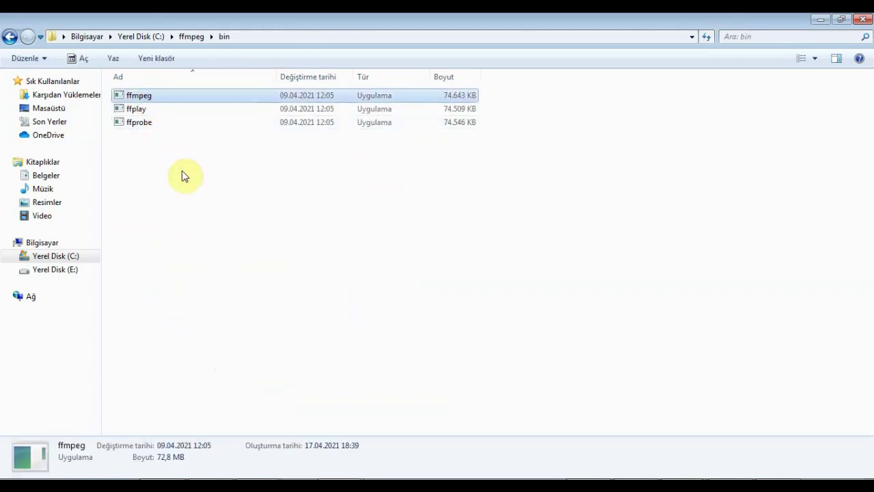
{"action": "left_click", "coordinate": [287, 37]}
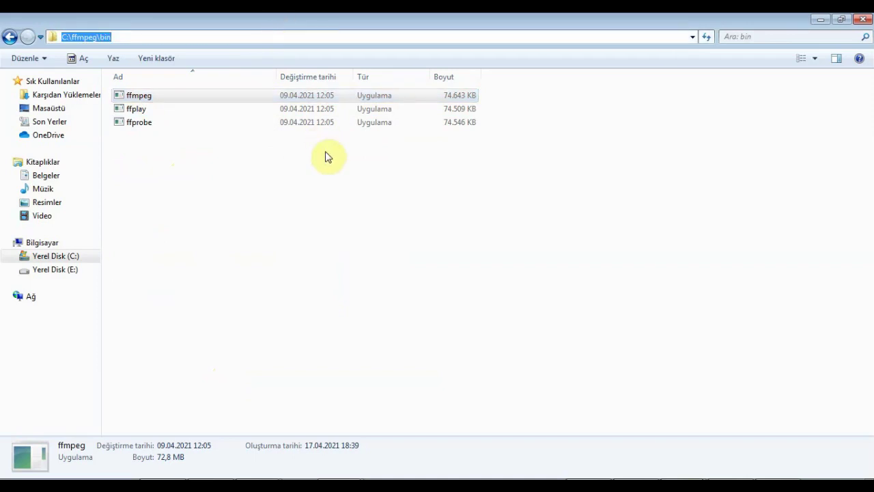
Switch to the browser and read the FFmpeg installation guide from the Unzip section through the Add to Path instructions for editing the Path variable
{"action": "left_click", "coordinate": [157, 477]}
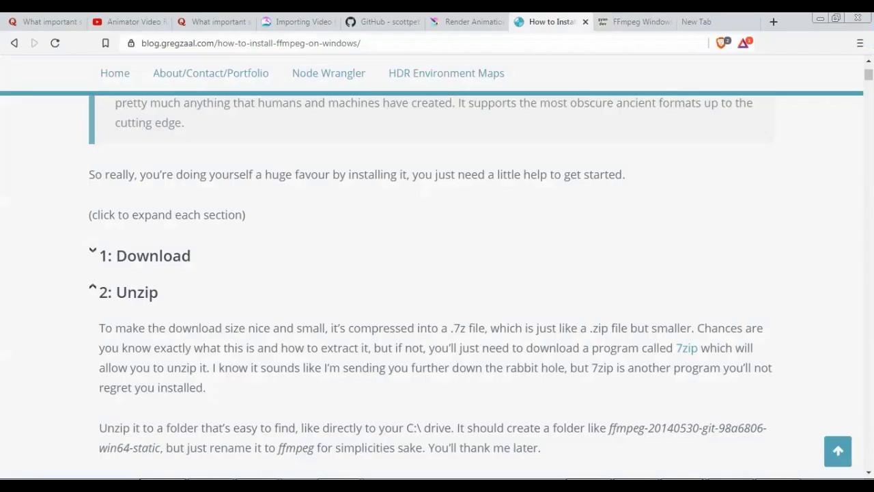
{"action": "scroll", "coordinate": [194, 381], "scroll_direction": "down", "scroll_amount": 5}
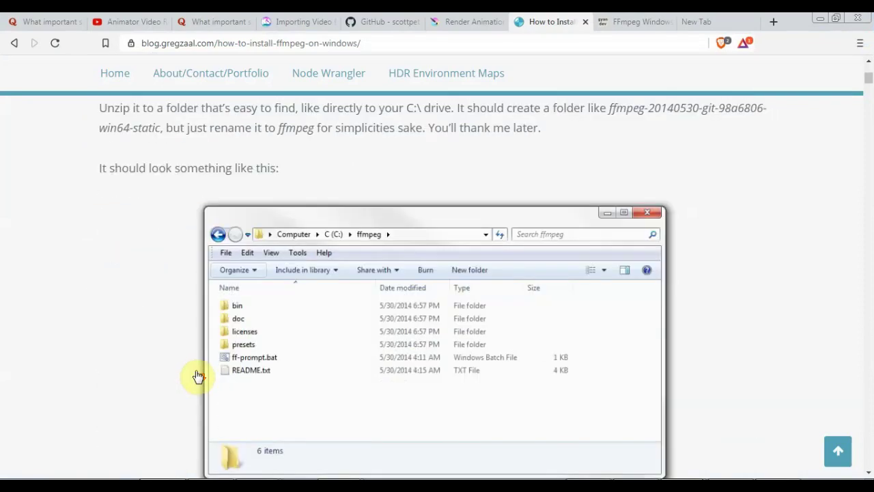
{"action": "scroll", "coordinate": [197, 377], "scroll_direction": "down", "scroll_amount": 3}
{"action": "scroll", "coordinate": [197, 377], "scroll_direction": "up", "scroll_amount": 2}
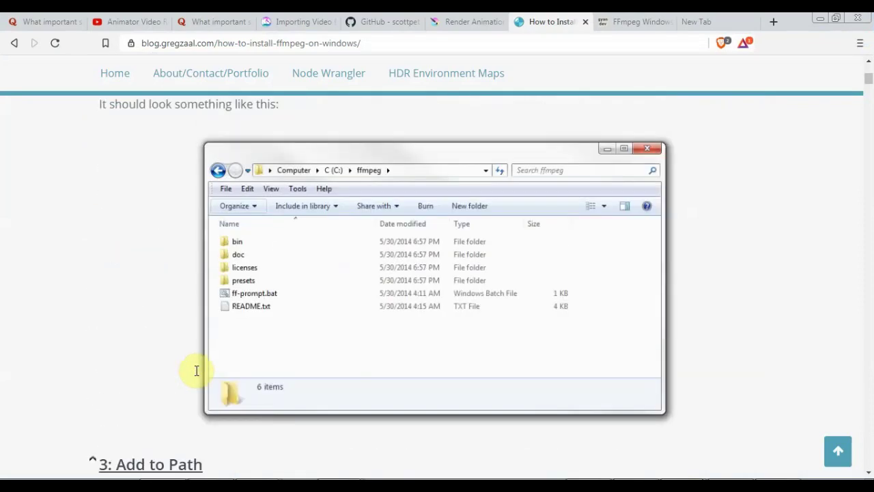
{"action": "scroll", "coordinate": [197, 376], "scroll_direction": "down", "scroll_amount": 1}
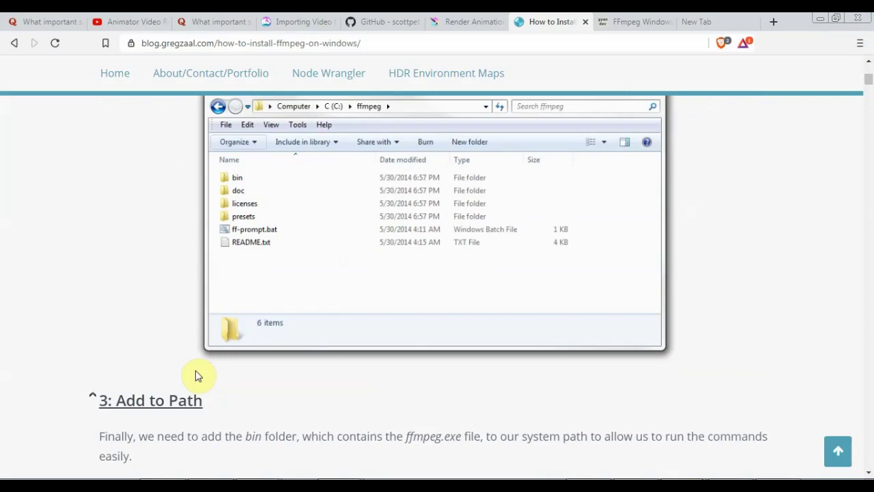
{"action": "scroll", "coordinate": [196, 373], "scroll_direction": "down", "scroll_amount": 6}
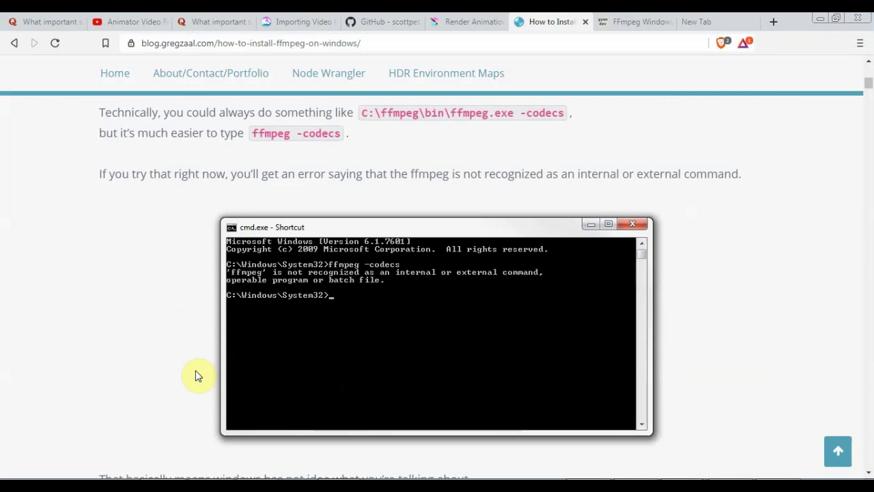
{"action": "scroll", "coordinate": [196, 371], "scroll_direction": "down", "scroll_amount": 3}
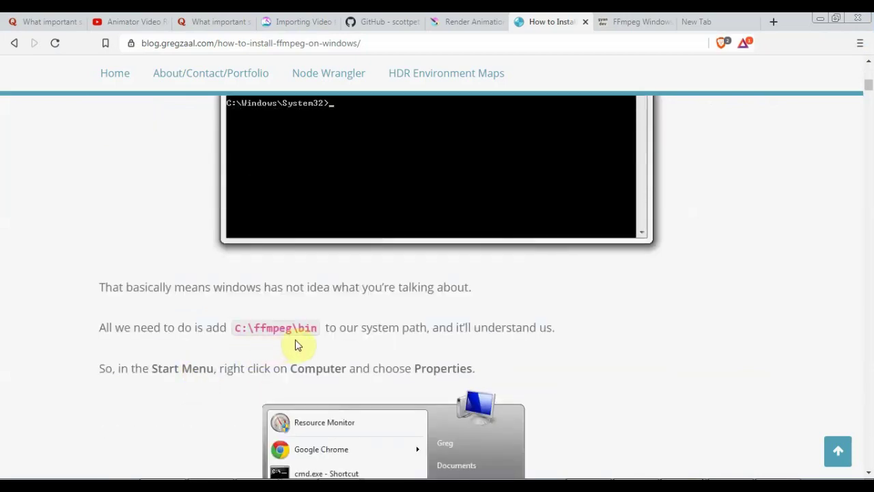
{"action": "scroll", "coordinate": [295, 346], "scroll_direction": "down", "scroll_amount": 4}
{"action": "scroll", "coordinate": [298, 346], "scroll_direction": "down", "scroll_amount": 2}
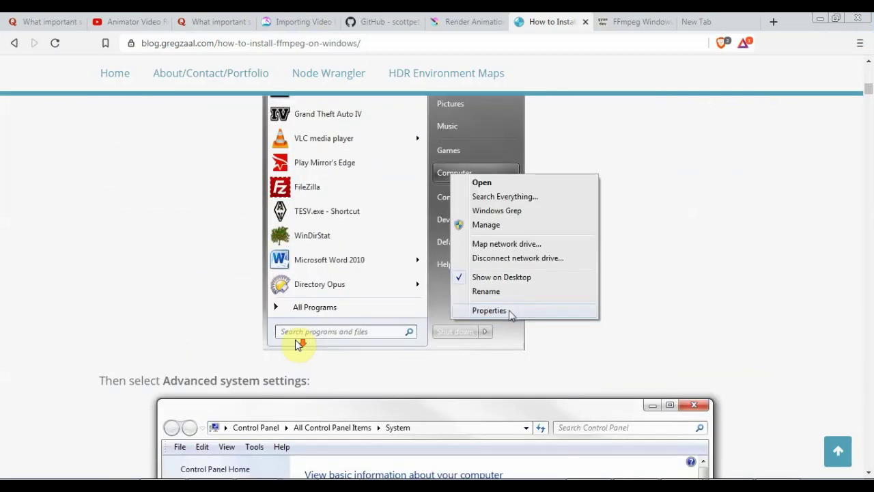
{"action": "scroll", "coordinate": [295, 345], "scroll_direction": "down", "scroll_amount": 5}
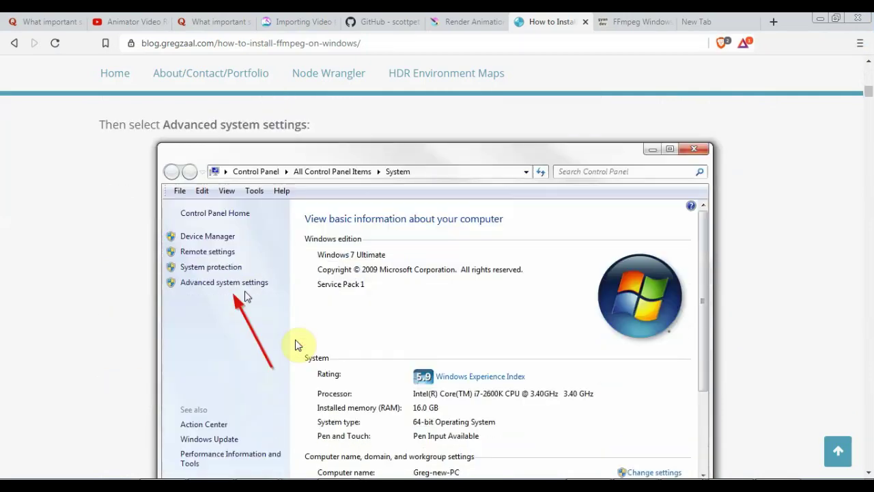
{"action": "scroll", "coordinate": [295, 345], "scroll_direction": "down", "scroll_amount": 5}
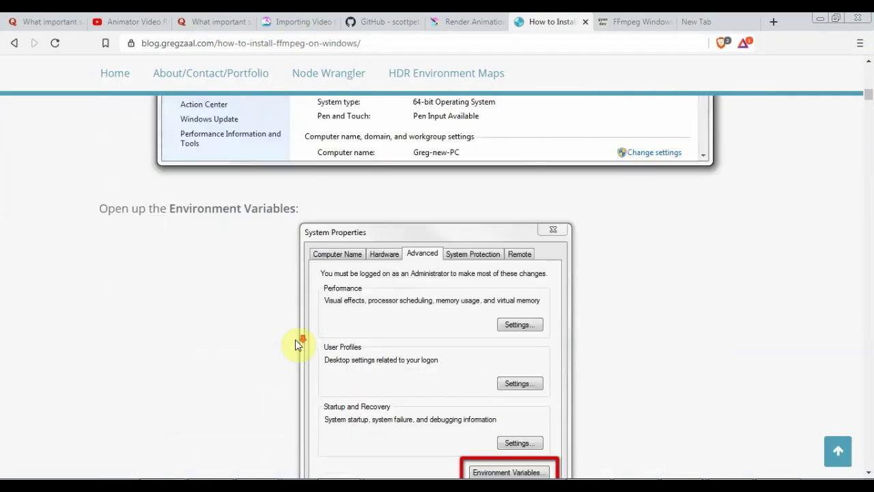
{"action": "scroll", "coordinate": [295, 345], "scroll_direction": "down", "scroll_amount": 1}
{"action": "scroll", "coordinate": [295, 345], "scroll_direction": "down", "scroll_amount": 3}
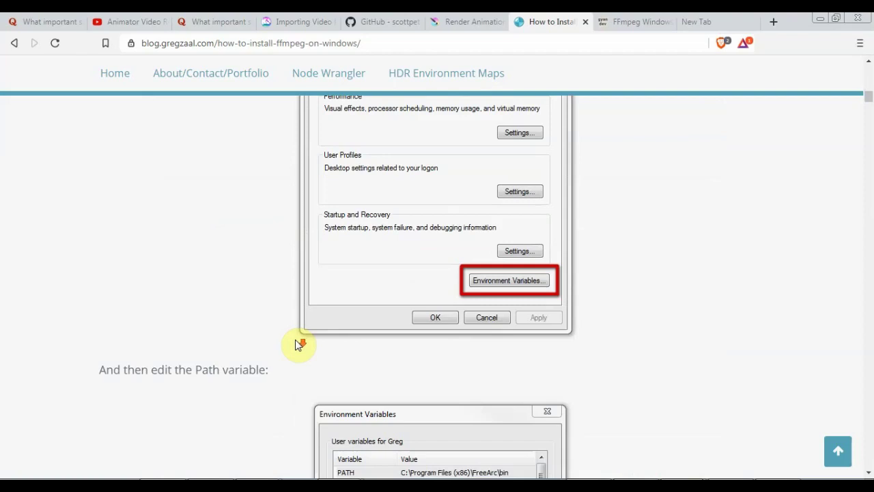
{"action": "scroll", "coordinate": [295, 344], "scroll_direction": "down", "scroll_amount": 2}
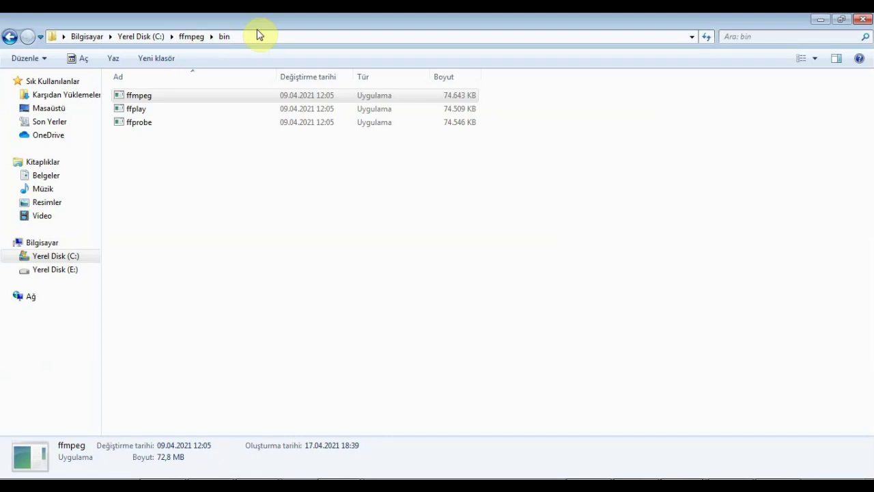
Back in Windows Explorer, copy the folder path C:\ffmpeg\bin to the clipboard
{"action": "left_click", "coordinate": [239, 33]}
{"action": "right_click", "coordinate": [240, 35]}
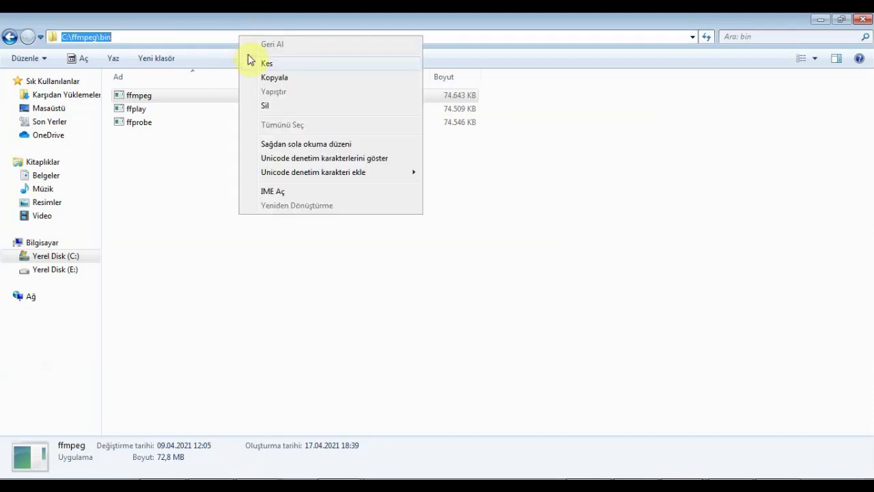
{"action": "left_click", "coordinate": [274, 77]}
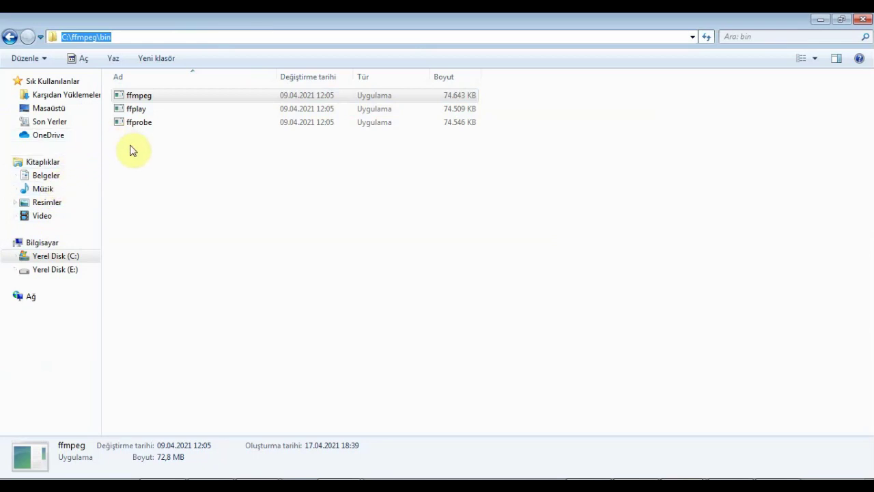
Open the computer's advanced system settings and display its environment variables down to the system Path entry
{"action": "right_click", "coordinate": [54, 246]}
{"action": "left_click", "coordinate": [65, 395]}
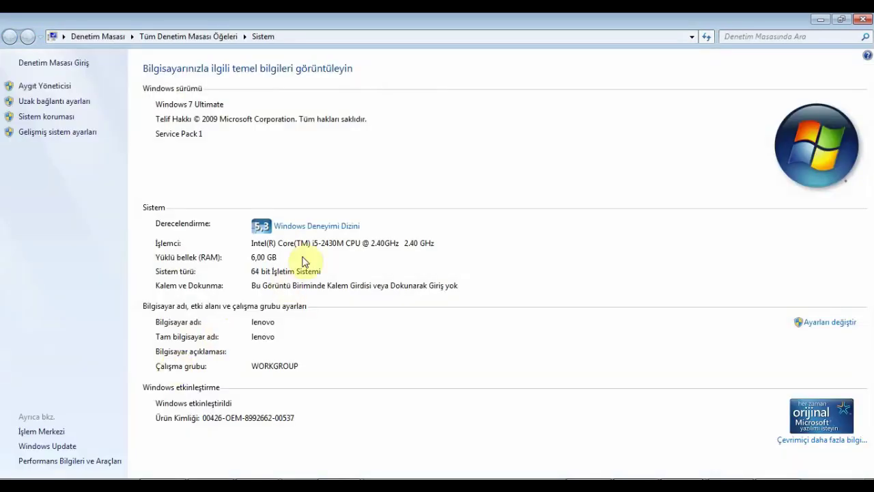
{"action": "left_click", "coordinate": [82, 133]}
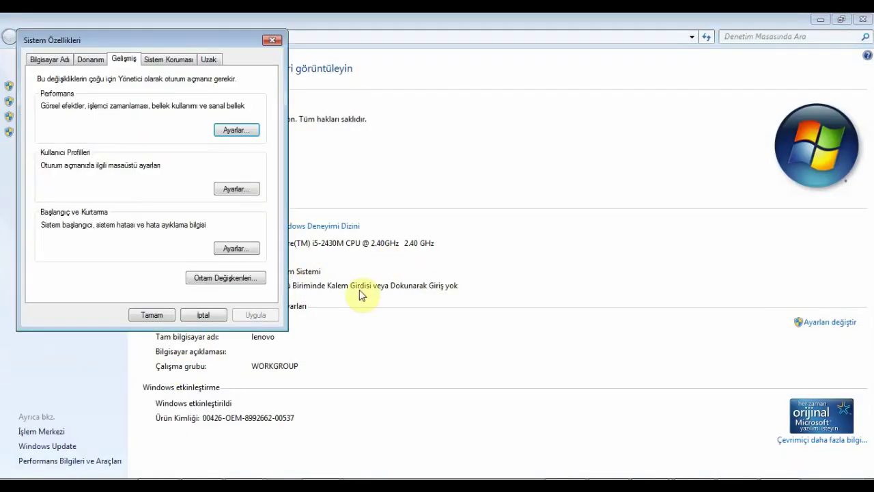
{"action": "left_click", "coordinate": [219, 277]}
{"action": "left_click", "coordinate": [185, 264]}
{"action": "scroll", "coordinate": [185, 265], "scroll_direction": "down", "scroll_amount": 2}
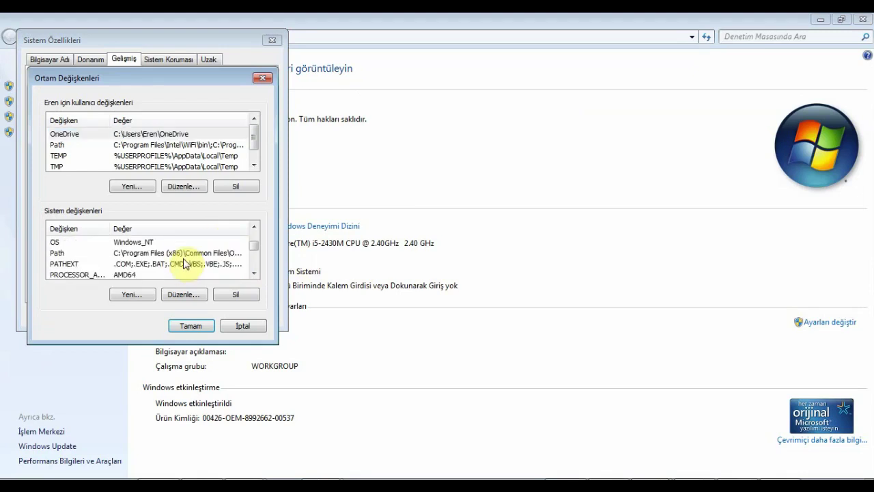
Append ;C:\ffmpeg\bin to the end of the system Path variable and accept the changes in all system dialogs
{"action": "left_click", "coordinate": [141, 254]}
{"action": "left_click", "coordinate": [189, 296]}
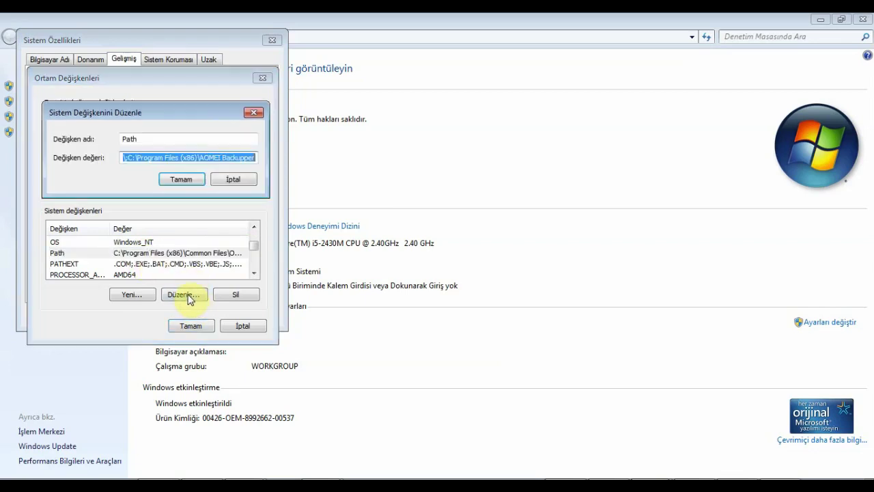
{"action": "left_click_drag", "start_coordinate": [237, 157], "coordinate": [267, 150]}
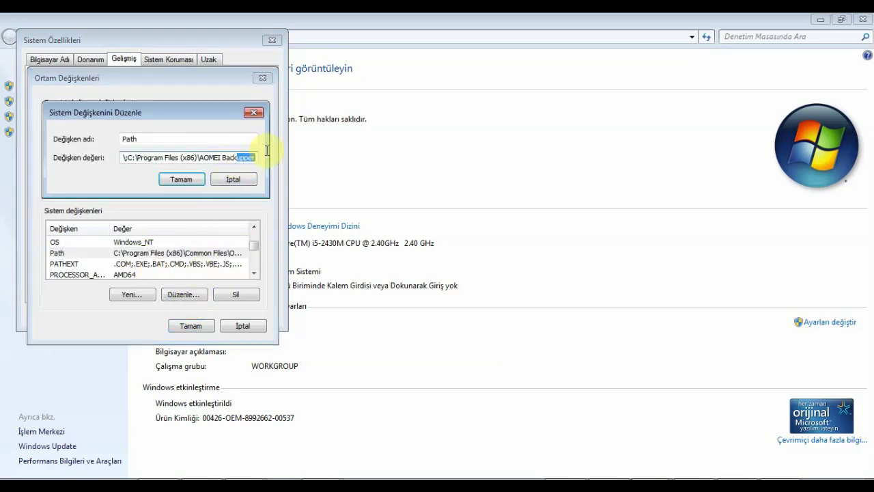
{"action": "left_click", "coordinate": [253, 157]}
{"action": "type", "text": ";"}
{"action": "type", "text": "C:\\ffmpeg\\bin"}
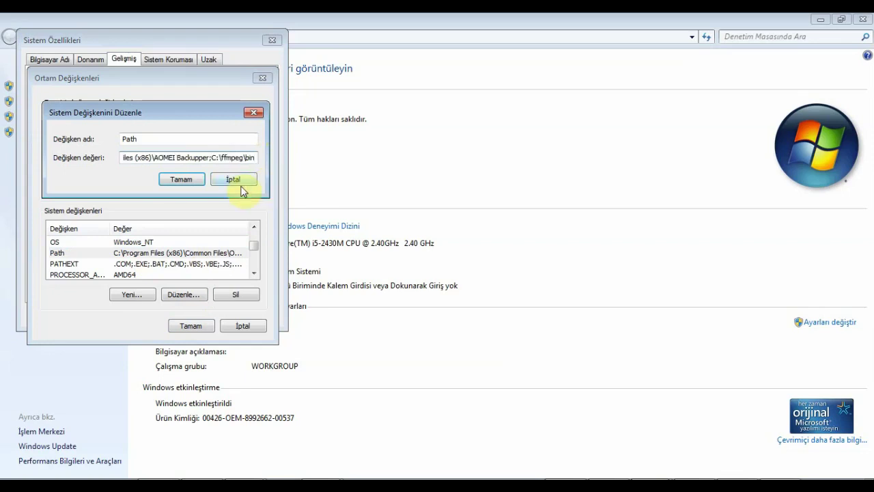
{"action": "left_click", "coordinate": [188, 182]}
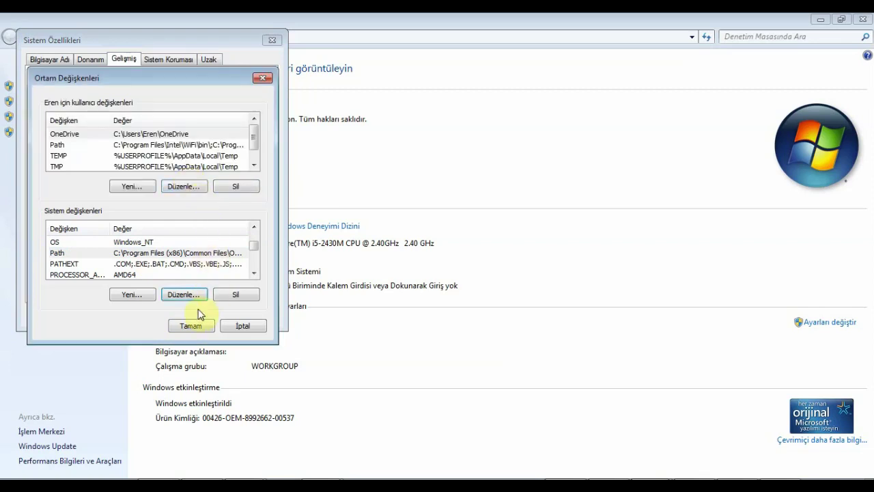
{"action": "left_click", "coordinate": [188, 334]}
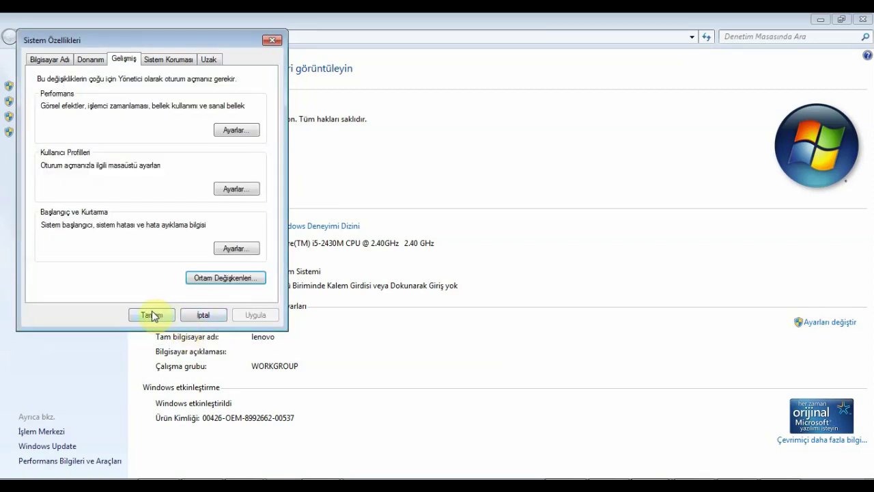
{"action": "left_click", "coordinate": [153, 315]}
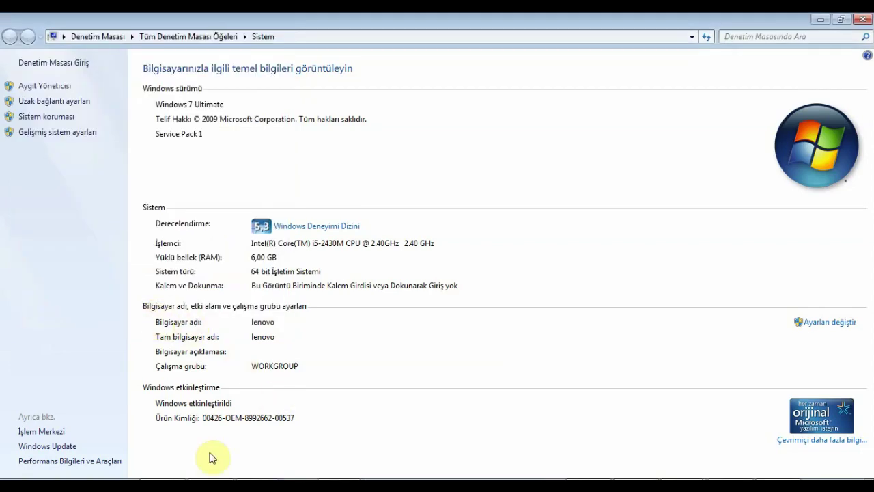
Switch to the browser and check the FFmpeg guide's instructions for adding the folder to the end of Path
{"action": "left_click", "coordinate": [162, 472]}
{"action": "scroll", "coordinate": [178, 312], "scroll_direction": "down", "scroll_amount": 3}
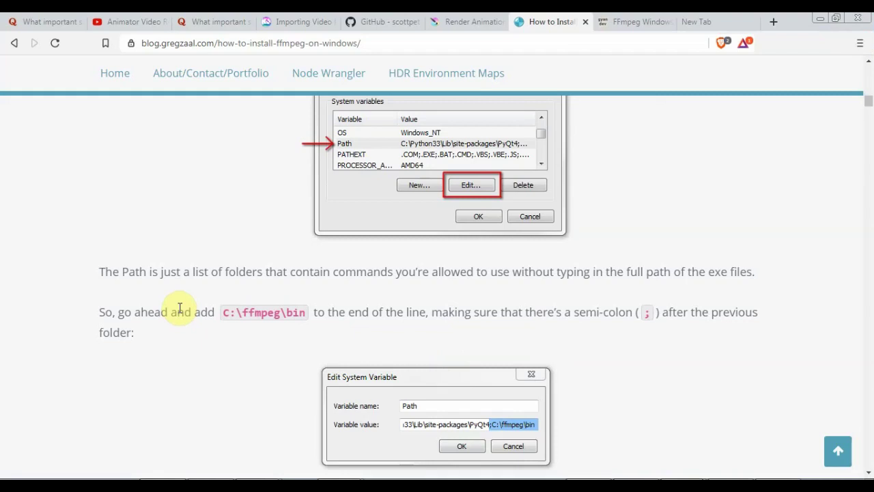
{"action": "scroll", "coordinate": [180, 309], "scroll_direction": "down", "scroll_amount": 1}
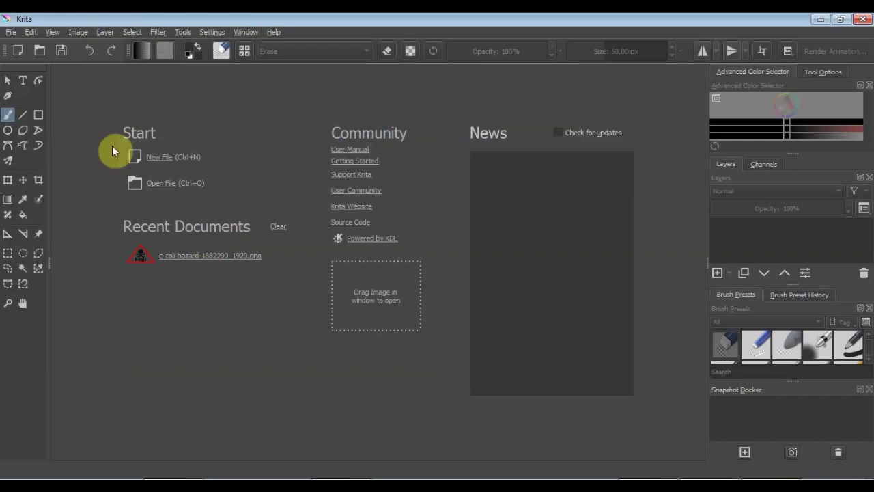
Switch to Krita, open e-coli-hazard-1882290_1920.png and import the Pexels hillside town photo as an animation frame
{"action": "left_click", "coordinate": [40, 48]}
{"action": "double_click", "coordinate": [228, 130]}
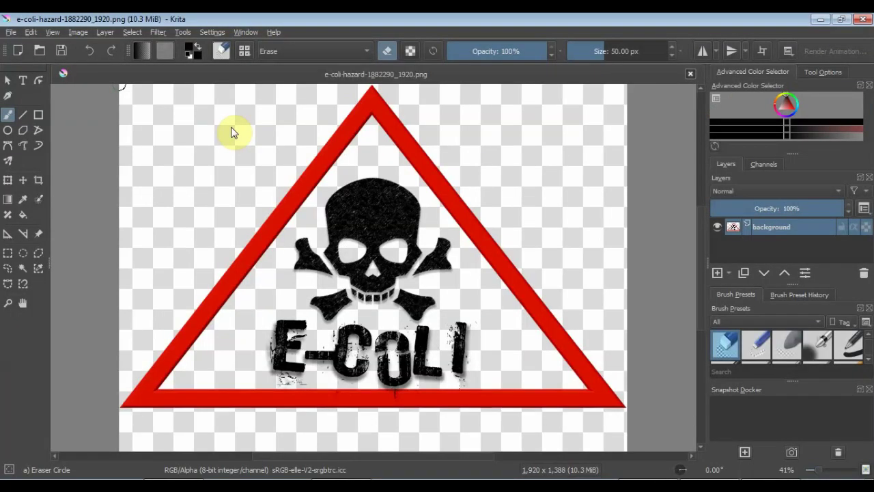
{"action": "left_click", "coordinate": [11, 32]}
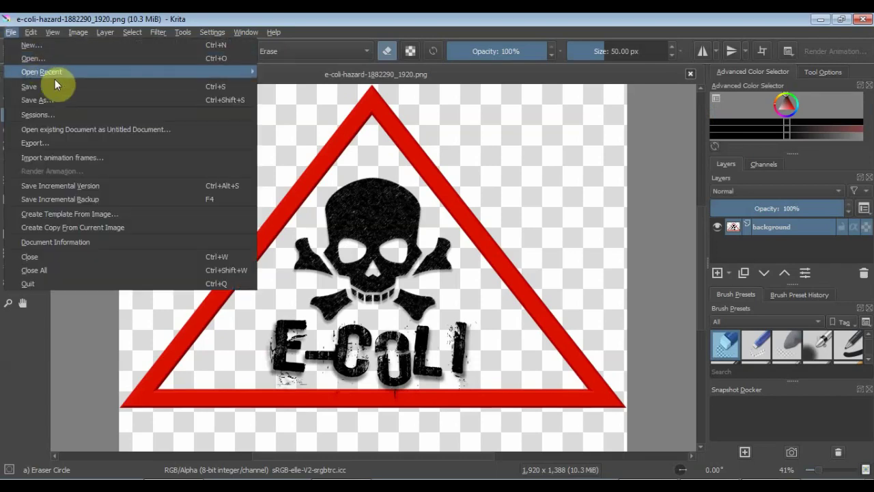
{"action": "left_click", "coordinate": [84, 151]}
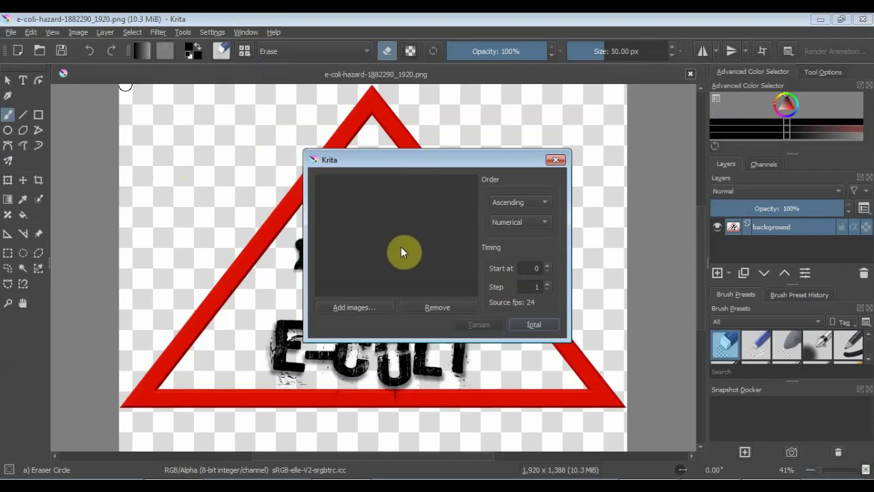
{"action": "left_click", "coordinate": [357, 306]}
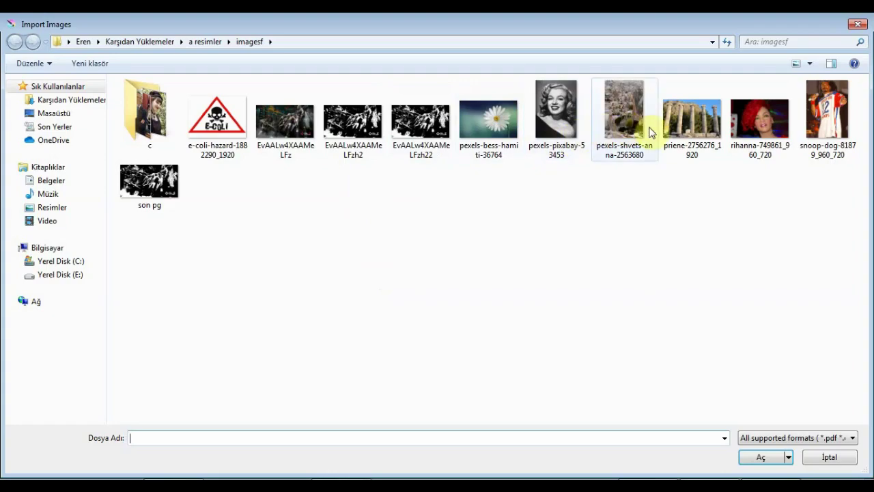
{"action": "left_click", "coordinate": [623, 121]}
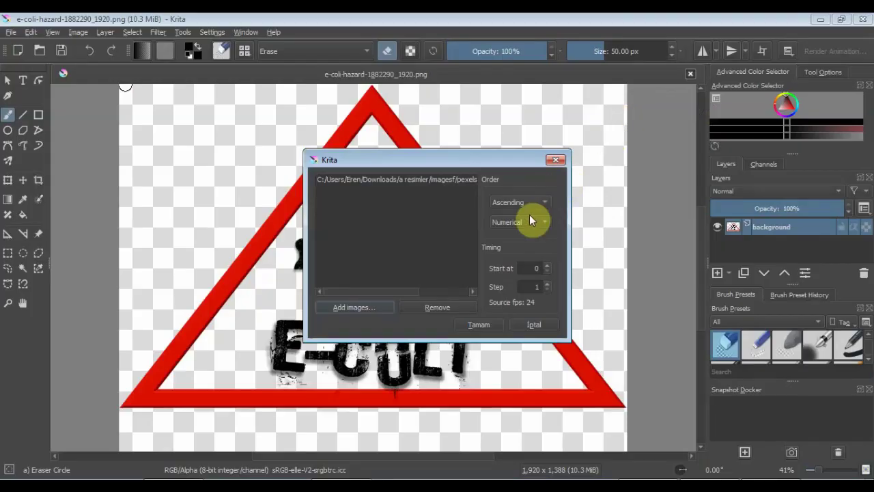
{"action": "left_click", "coordinate": [475, 325]}
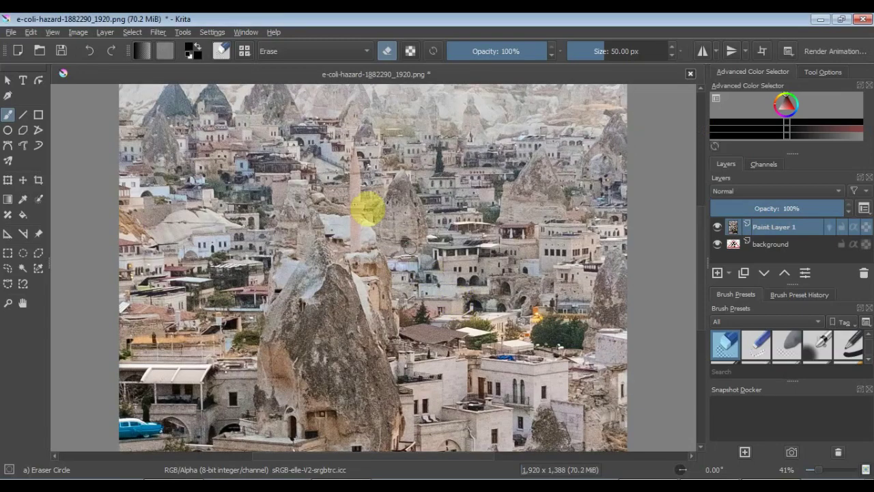
Open the Render Animation settings for the document
{"action": "left_click", "coordinate": [12, 32]}
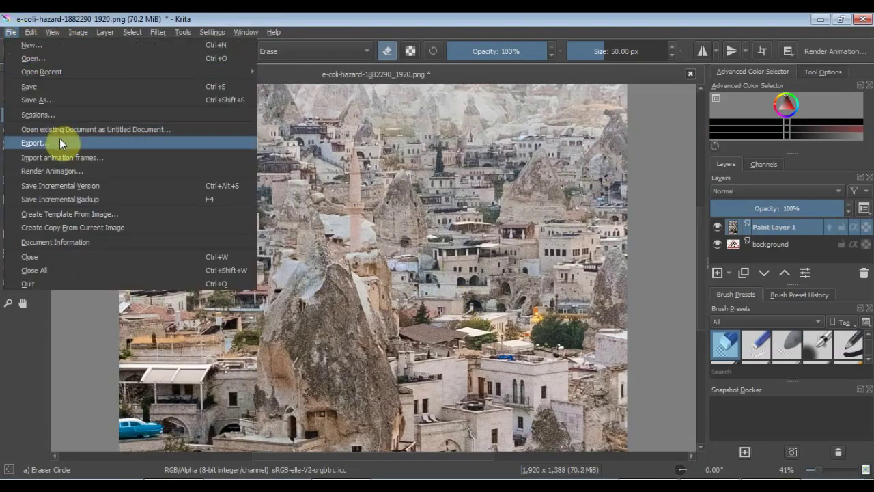
{"action": "left_click", "coordinate": [69, 172]}
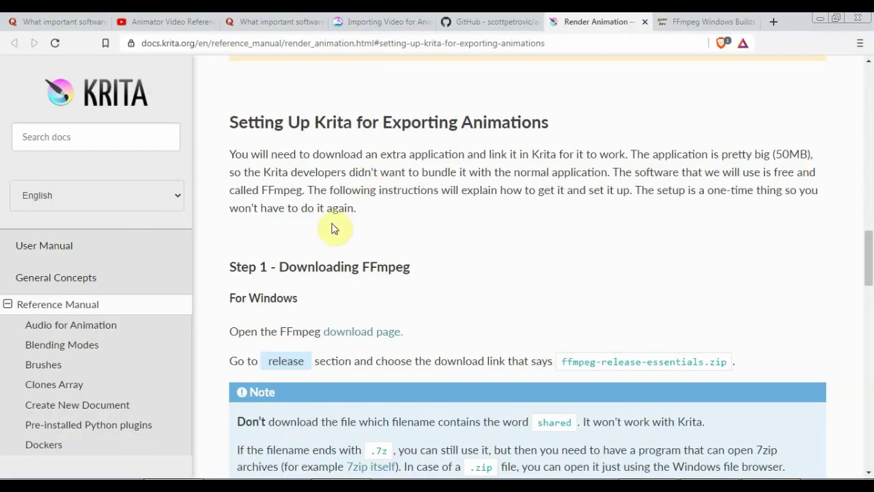
Switch to the Krita documentation in the browser and read its steps on downloading FFmpeg, linking it to Krita and testing an animation
{"action": "scroll", "coordinate": [334, 228], "scroll_direction": "down", "scroll_amount": 1}
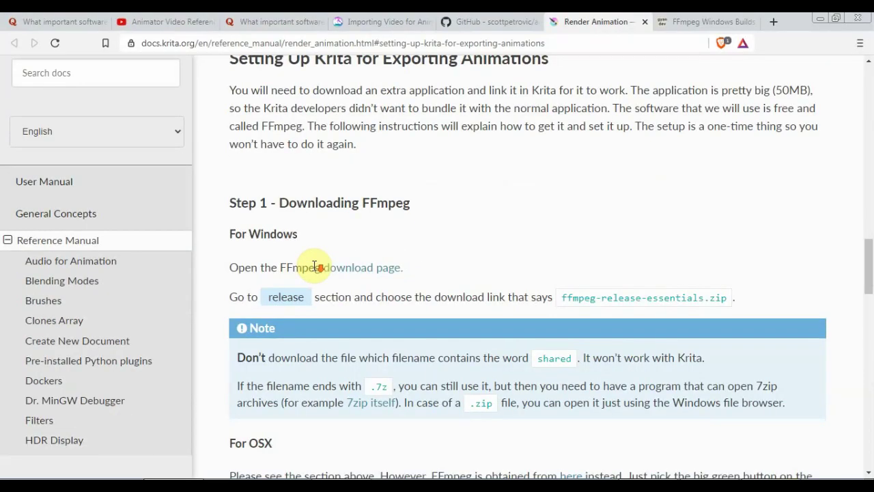
{"action": "left_click_drag", "start_coordinate": [478, 211], "coordinate": [220, 197]}
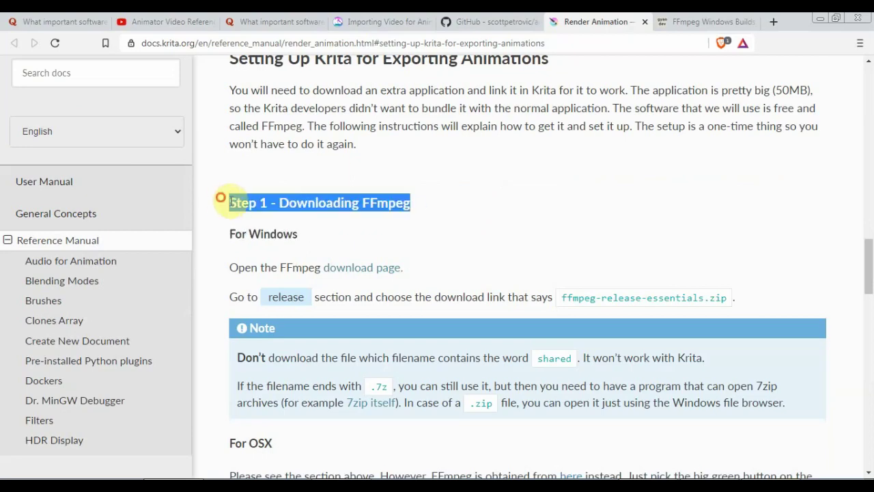
{"action": "left_click", "coordinate": [437, 234]}
{"action": "scroll", "coordinate": [438, 236], "scroll_direction": "down", "scroll_amount": 3}
{"action": "scroll", "coordinate": [435, 238], "scroll_direction": "down", "scroll_amount": 4}
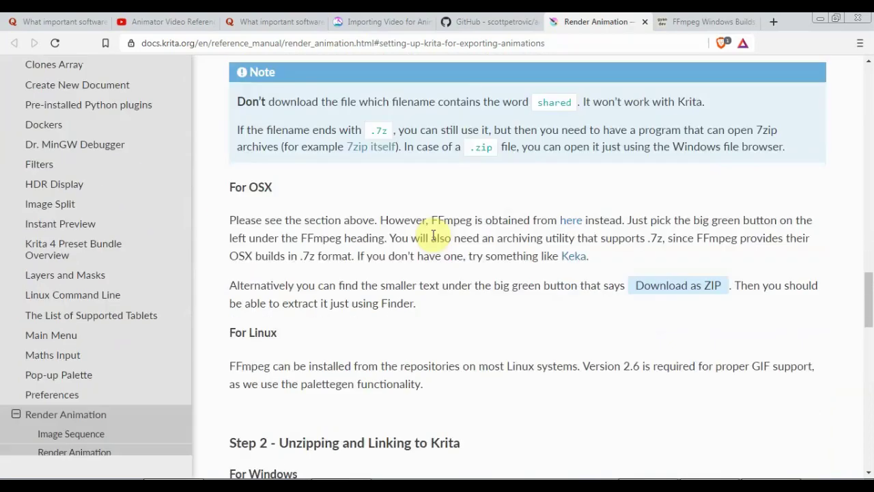
{"action": "left_click_drag", "start_coordinate": [486, 251], "coordinate": [225, 267]}
{"action": "scroll", "coordinate": [291, 304], "scroll_direction": "down", "scroll_amount": 3}
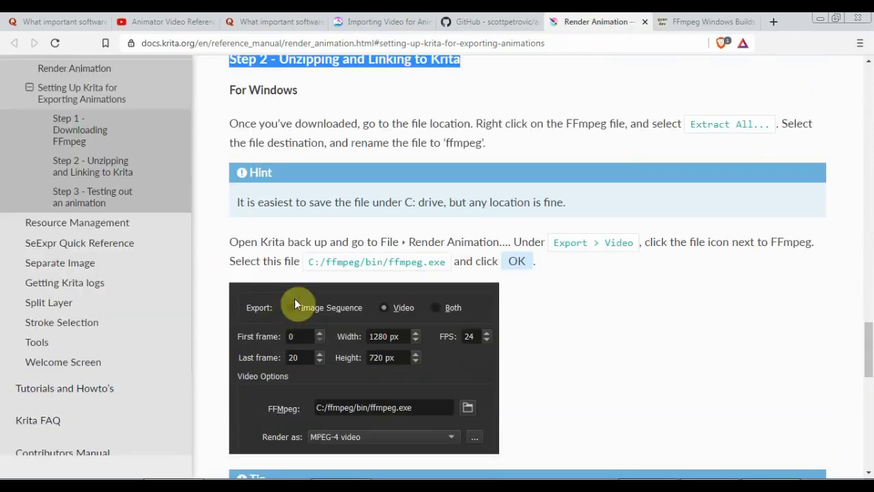
{"action": "scroll", "coordinate": [529, 263], "scroll_direction": "down", "scroll_amount": 1}
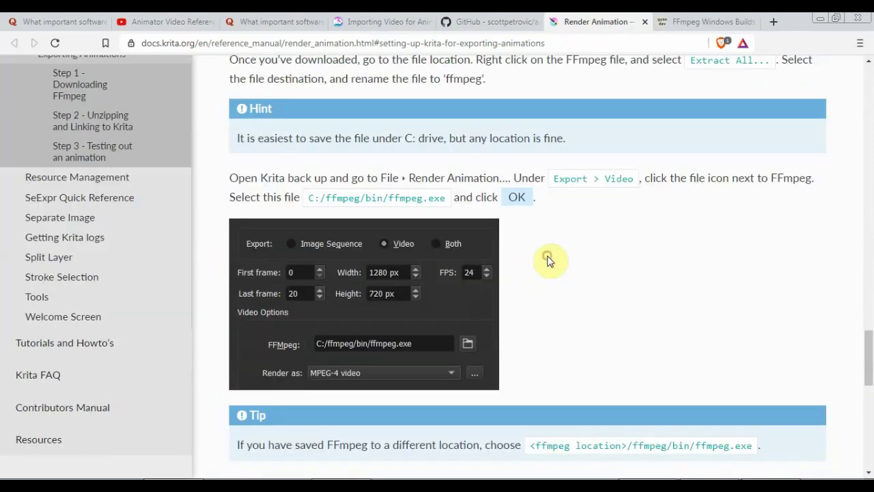
{"action": "scroll", "coordinate": [550, 262], "scroll_direction": "down", "scroll_amount": 1}
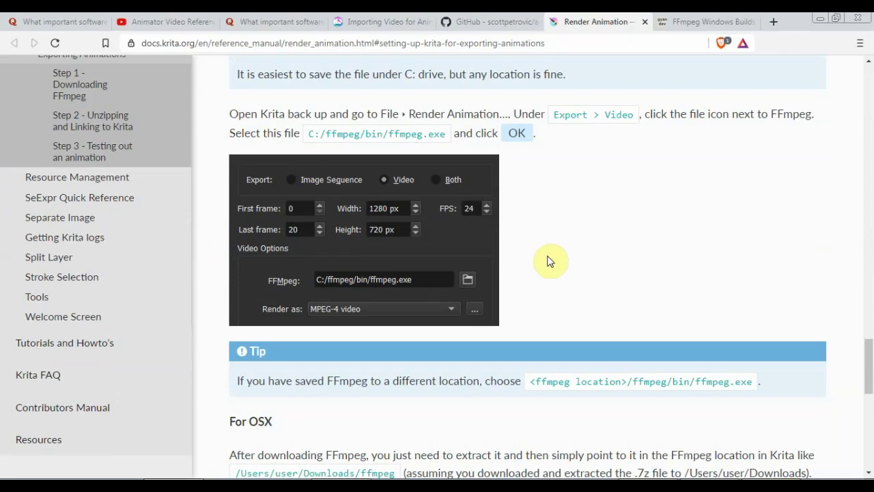
{"action": "scroll", "coordinate": [550, 262], "scroll_direction": "down", "scroll_amount": 1}
{"action": "scroll", "coordinate": [550, 261], "scroll_direction": "down", "scroll_amount": 5}
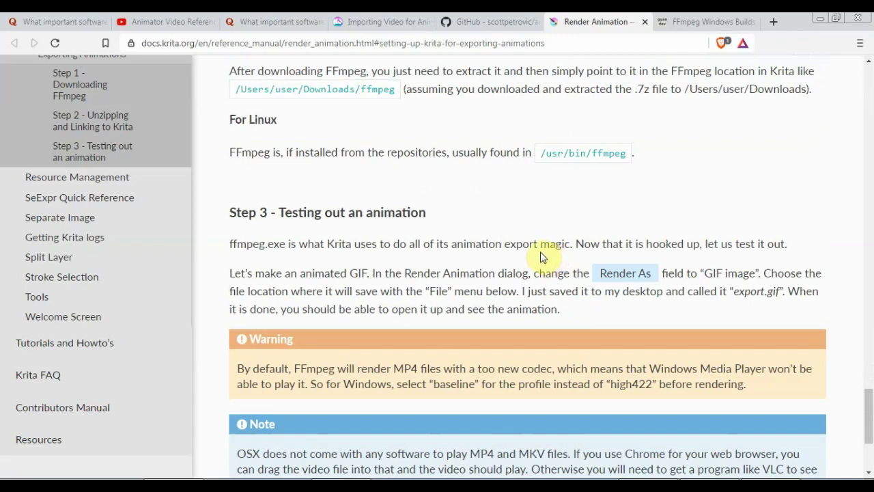
{"action": "scroll", "coordinate": [533, 254], "scroll_direction": "down", "scroll_amount": 3}
{"action": "scroll", "coordinate": [522, 251], "scroll_direction": "up", "scroll_amount": 2}
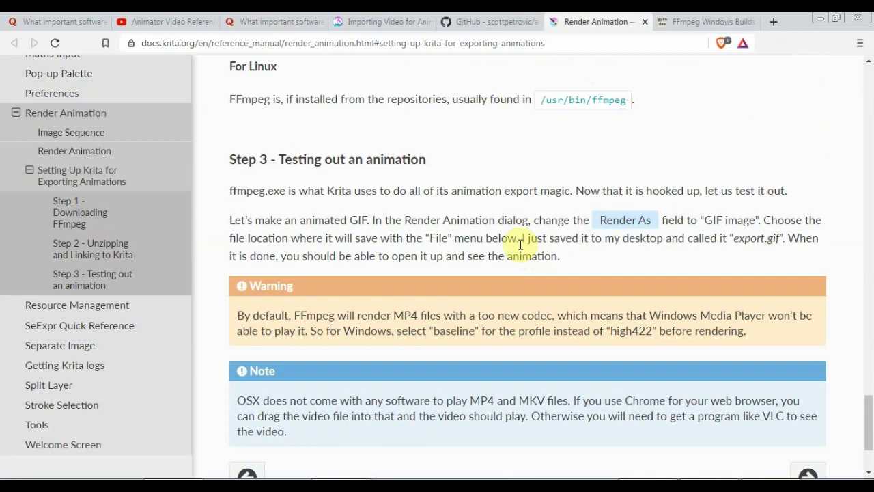
{"action": "scroll", "coordinate": [522, 247], "scroll_direction": "up", "scroll_amount": 6}
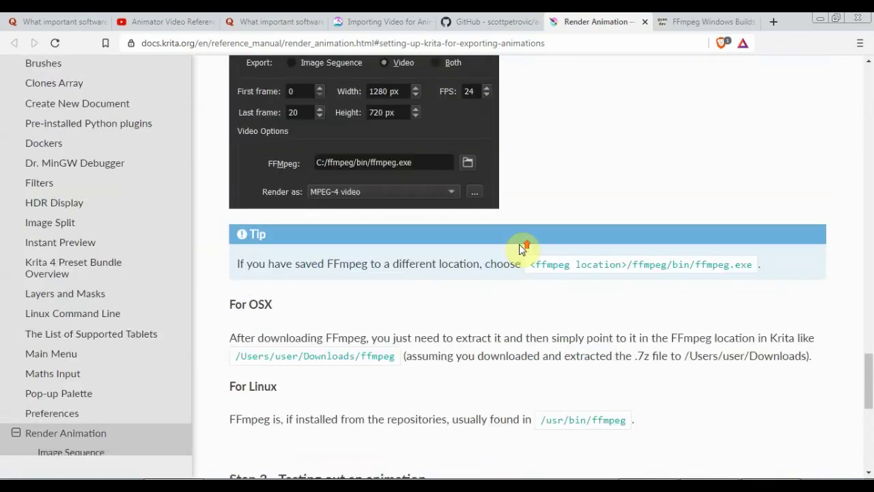
{"action": "scroll", "coordinate": [522, 248], "scroll_direction": "up", "scroll_amount": 3}
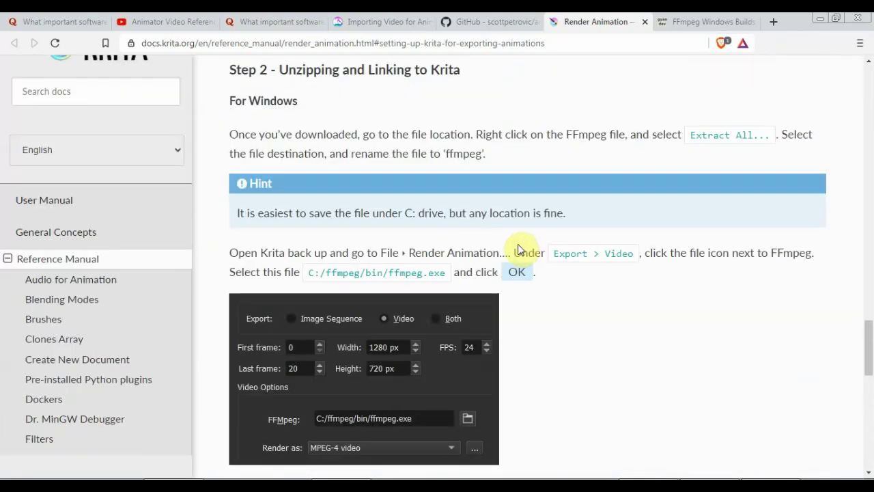
Copy the path C:/ffmpeg/bin/ffmpeg.exe from the Windows instructions under Step 2 of the documentation
{"action": "triple_click", "coordinate": [438, 272]}
{"action": "double_click", "coordinate": [416, 273]}
{"action": "triple_click", "coordinate": [416, 273]}
{"action": "left_click", "coordinate": [540, 305]}
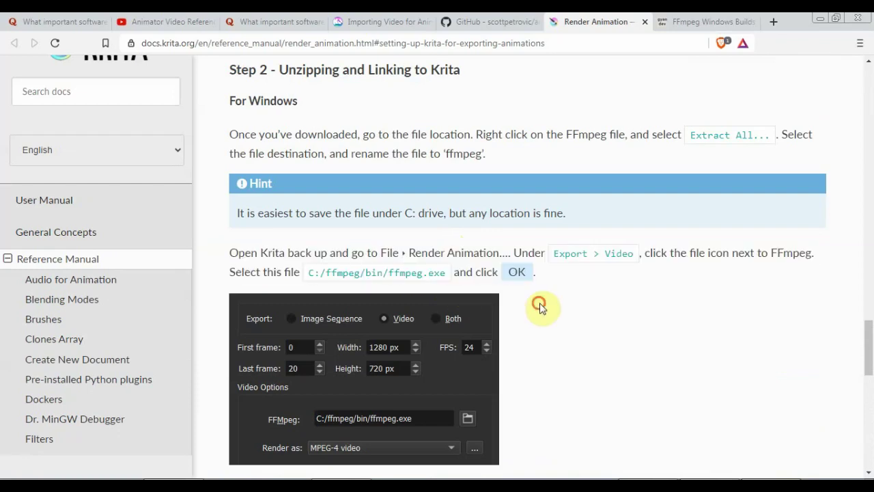
{"action": "left_click_drag", "start_coordinate": [445, 273], "coordinate": [304, 274]}
{"action": "key", "text": "ctrl+c"}
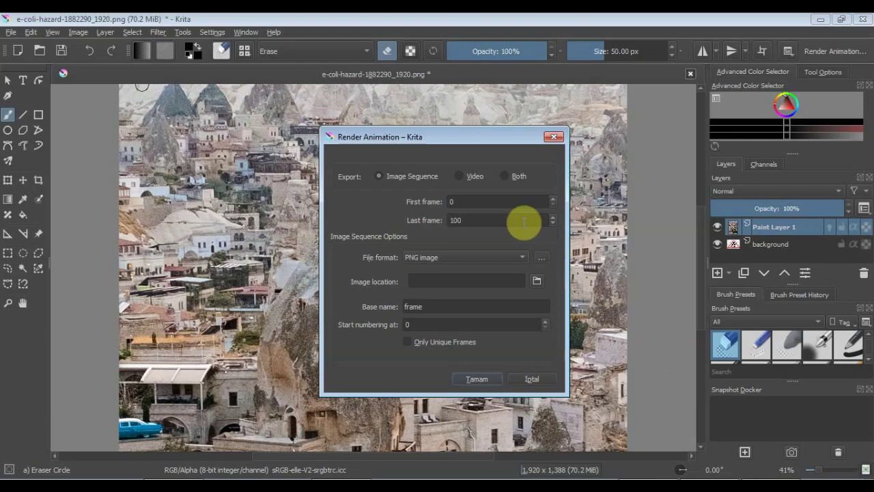
Back in Krita, set the animation export to Video and the FFmpeg location to C:/ffmpeg/bin/ffmpeg.exe
{"action": "left_click", "coordinate": [458, 177]}
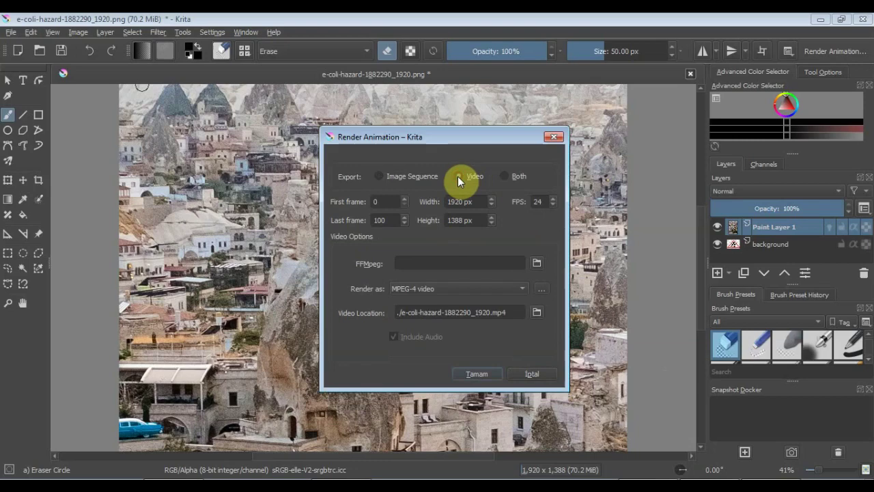
{"action": "left_click", "coordinate": [439, 265]}
{"action": "key", "text": "ctrl+v"}
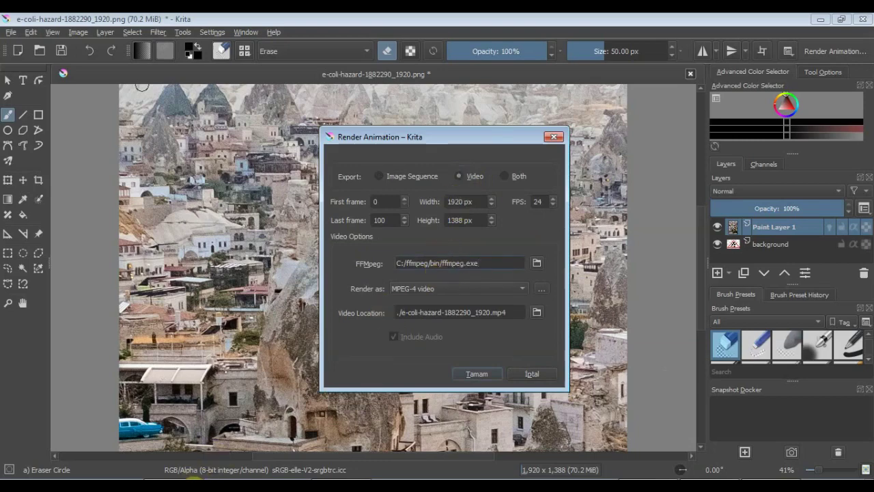
{"action": "left_click", "coordinate": [198, 478]}
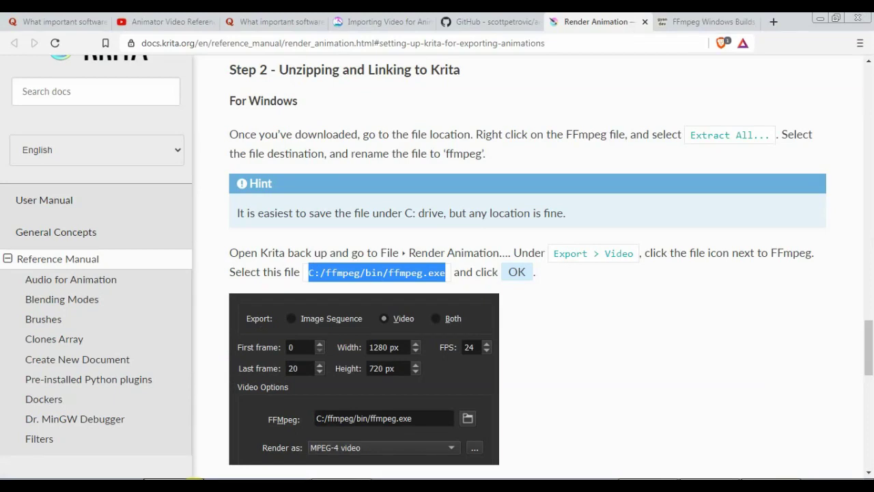
{"action": "left_click", "coordinate": [197, 479]}
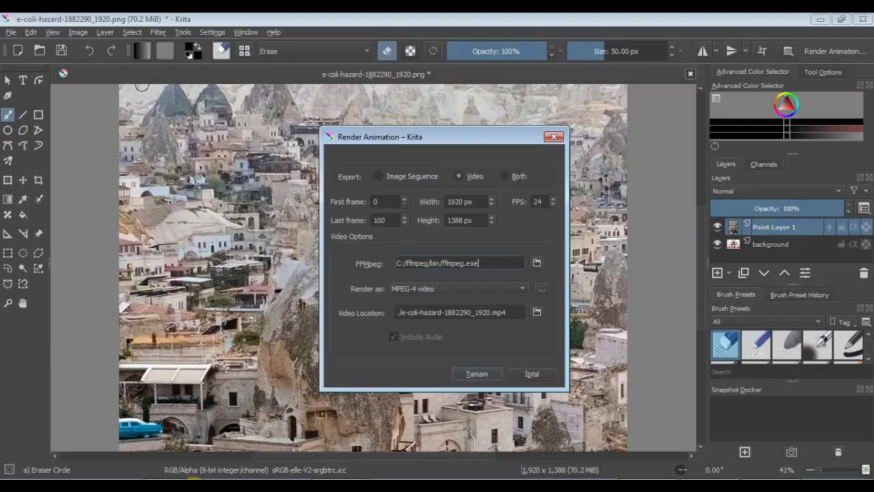
Accept the Render Animation settings with the FFmpeg location set, rendering as MPEG-4 video
{"action": "left_click", "coordinate": [475, 371]}
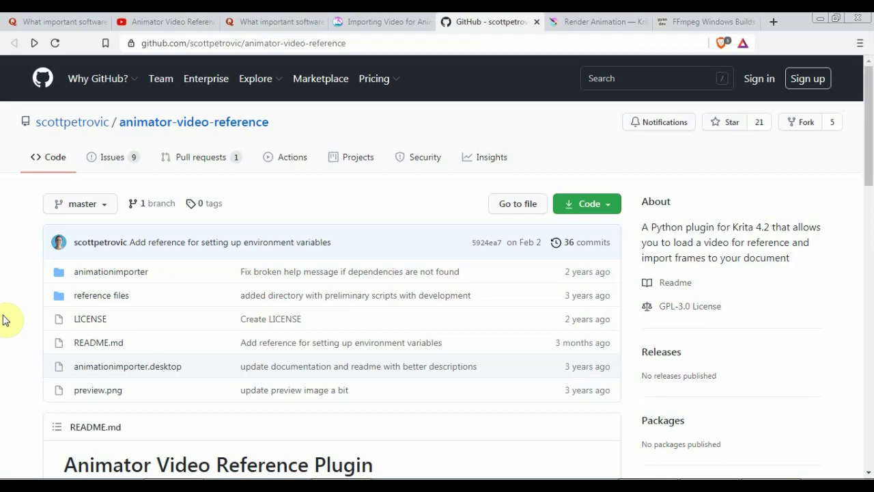
In the browser, download the animator-video-reference plugin as a ZIP from its GitHub repository
{"action": "left_click", "coordinate": [401, 42]}
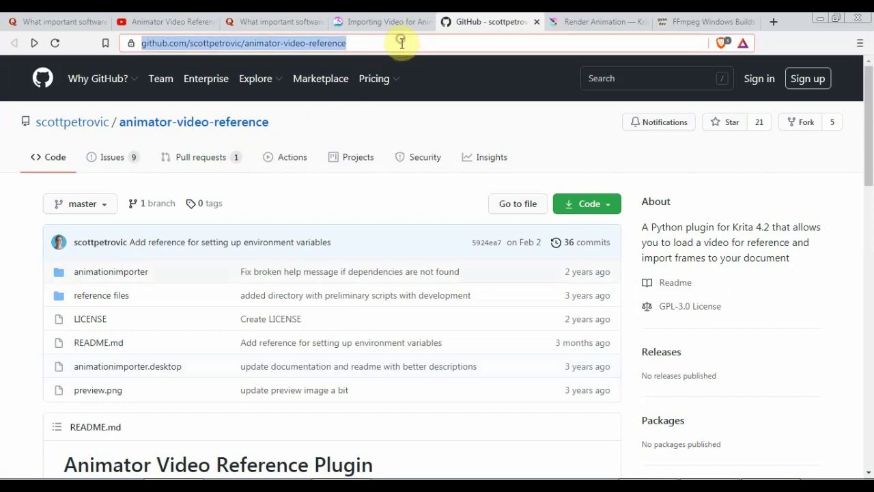
{"action": "left_click", "coordinate": [20, 196]}
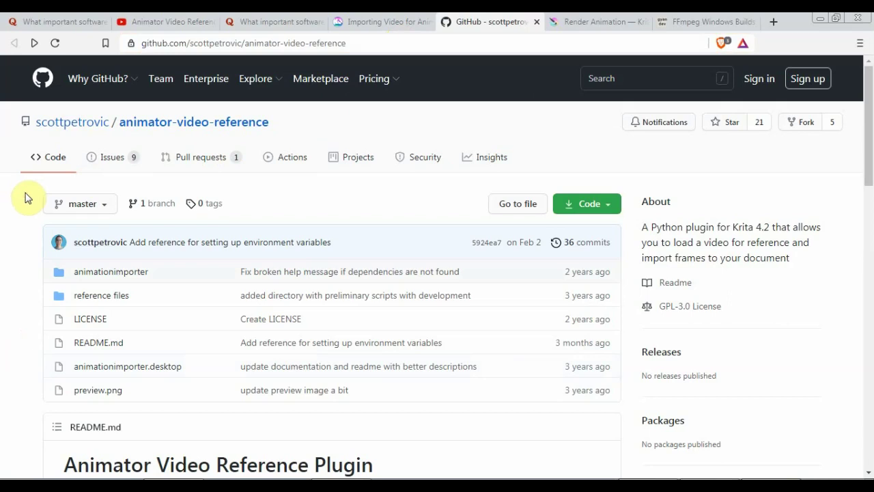
{"action": "scroll", "coordinate": [28, 196], "scroll_direction": "down", "scroll_amount": 1}
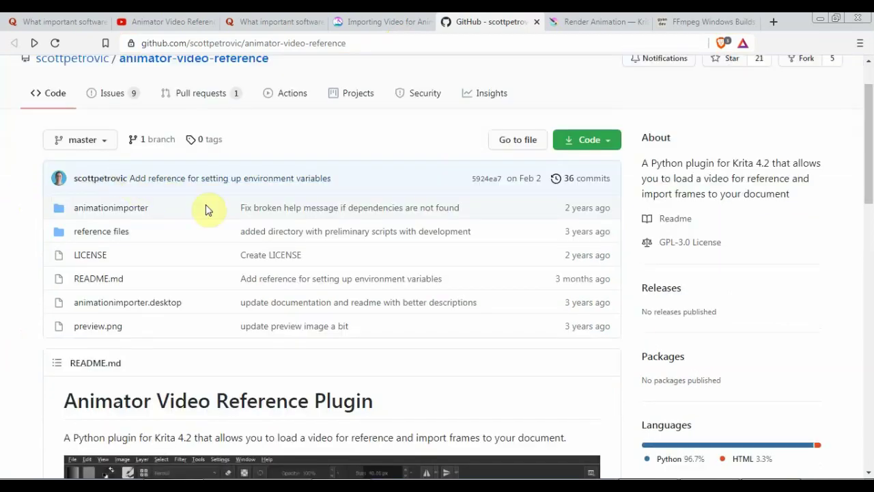
{"action": "left_click", "coordinate": [615, 142]}
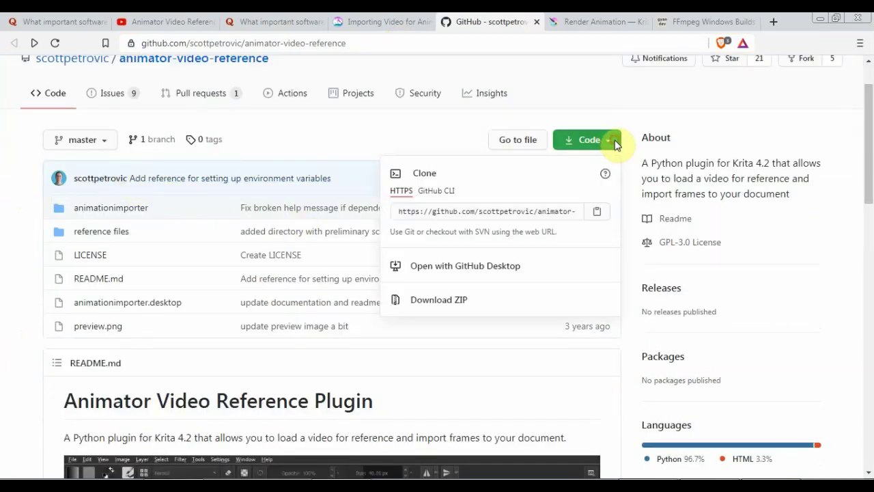
{"action": "left_click", "coordinate": [439, 301]}
Read the Installation and Usage sections of the plugin's README
{"action": "scroll", "coordinate": [29, 287], "scroll_direction": "down", "scroll_amount": 10}
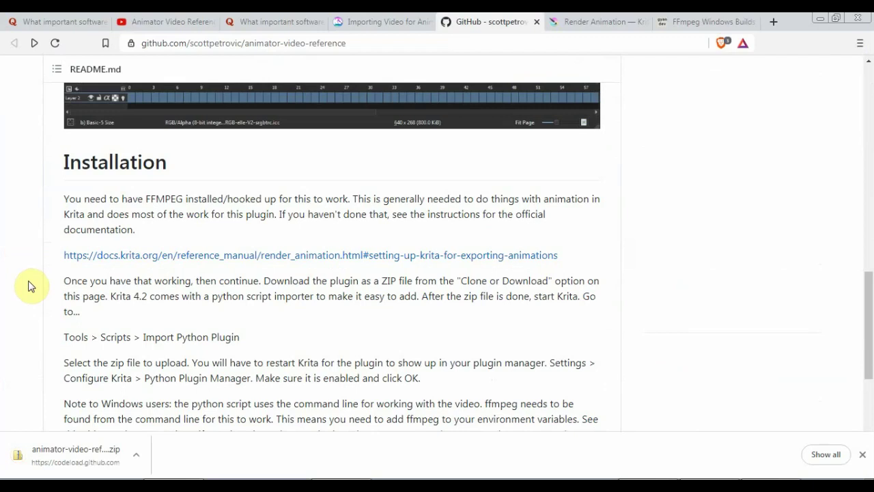
{"action": "scroll", "coordinate": [30, 287], "scroll_direction": "down", "scroll_amount": 1}
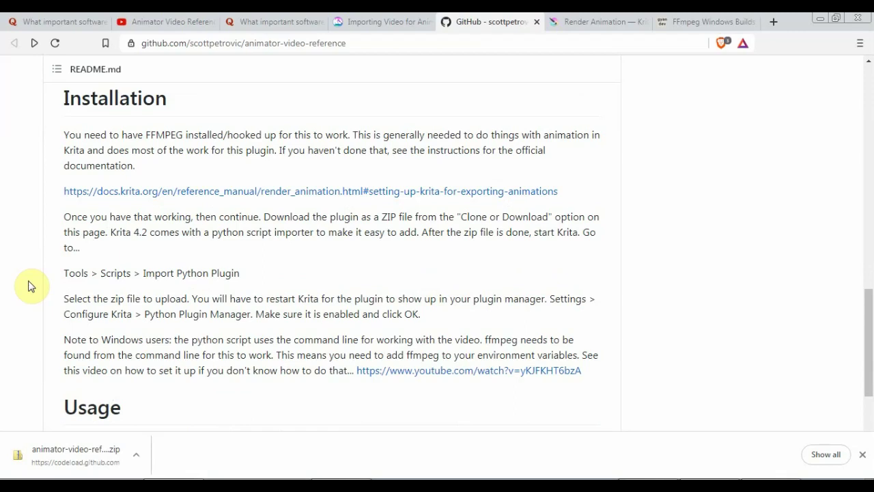
{"action": "scroll", "coordinate": [28, 286], "scroll_direction": "down", "scroll_amount": 3}
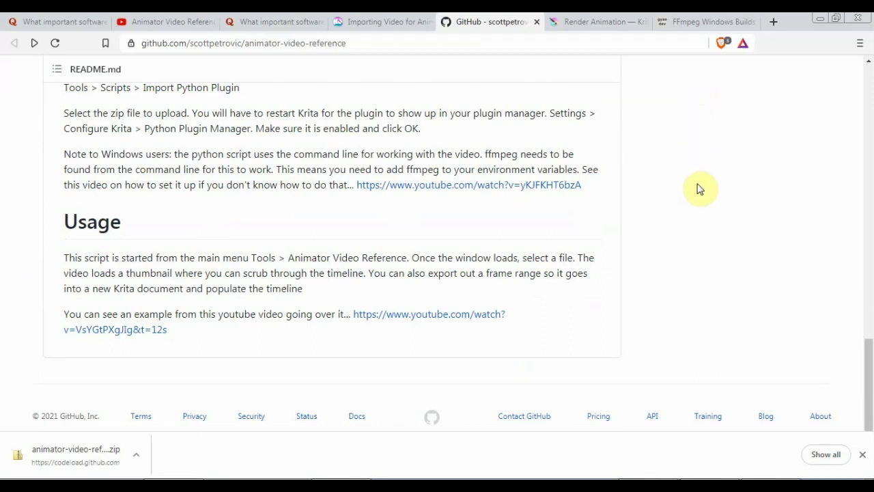
{"action": "left_click", "coordinate": [861, 43]}
{"action": "left_click", "coordinate": [861, 46]}
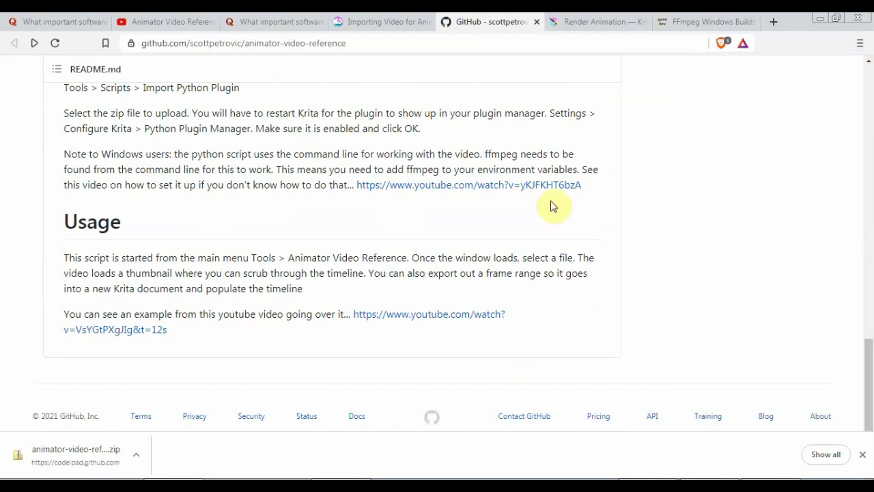
Open the downloaded plugin ZIP, inspect the contents of its animator-video-reference-master folder and close it
{"action": "left_click", "coordinate": [140, 455]}
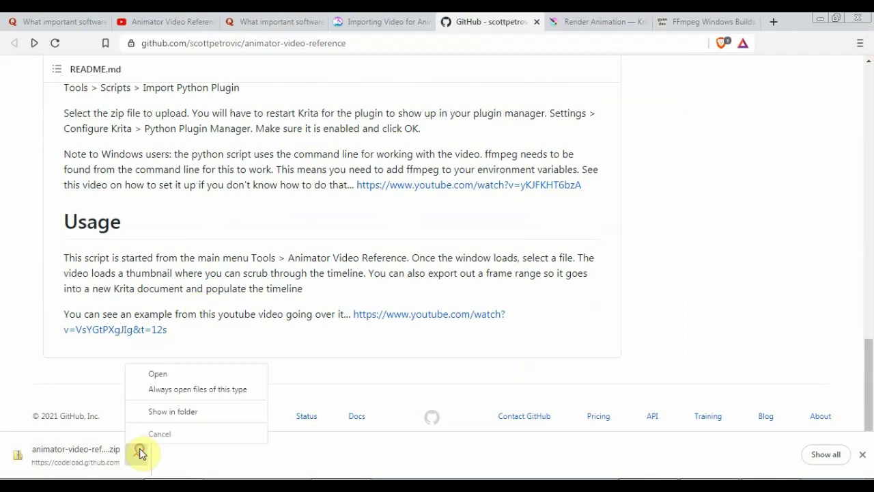
{"action": "left_click", "coordinate": [182, 376]}
{"action": "left_click", "coordinate": [200, 101]}
{"action": "double_click", "coordinate": [201, 101]}
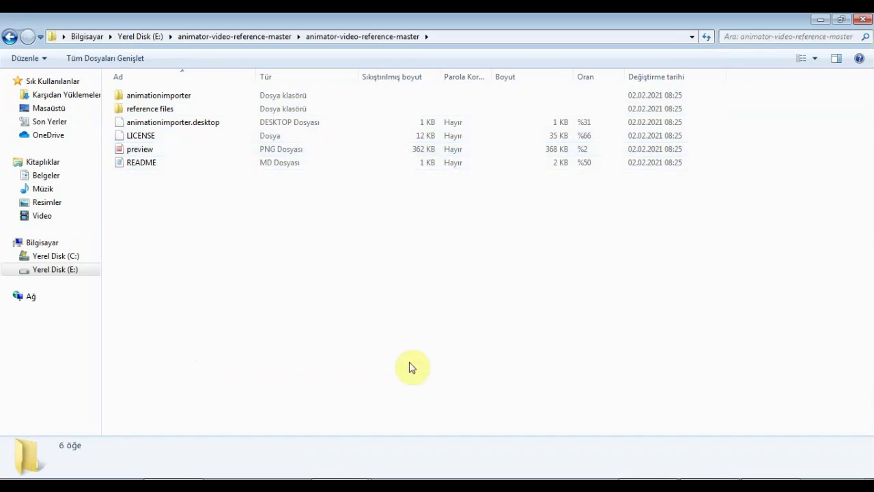
{"action": "left_click", "coordinate": [863, 19]}
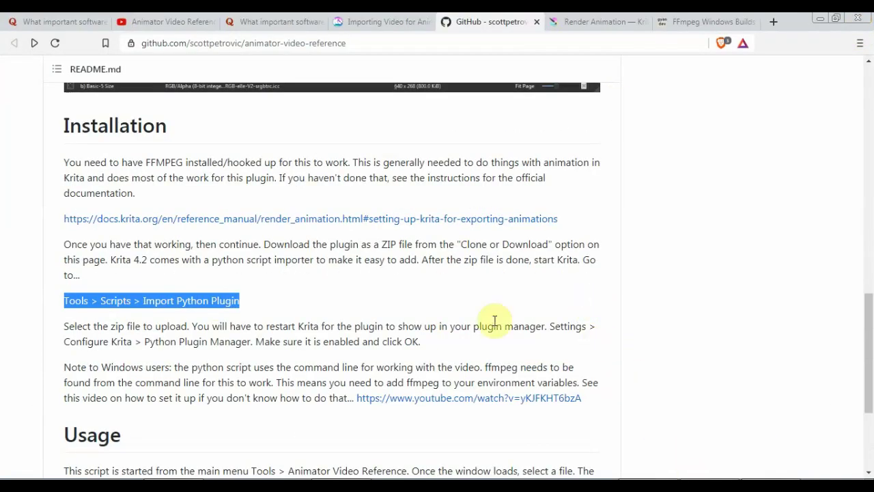
Back in Krita, import the Animator Video Reference Python plugin from the downloaded ZIP file
{"action": "left_click", "coordinate": [460, 305]}
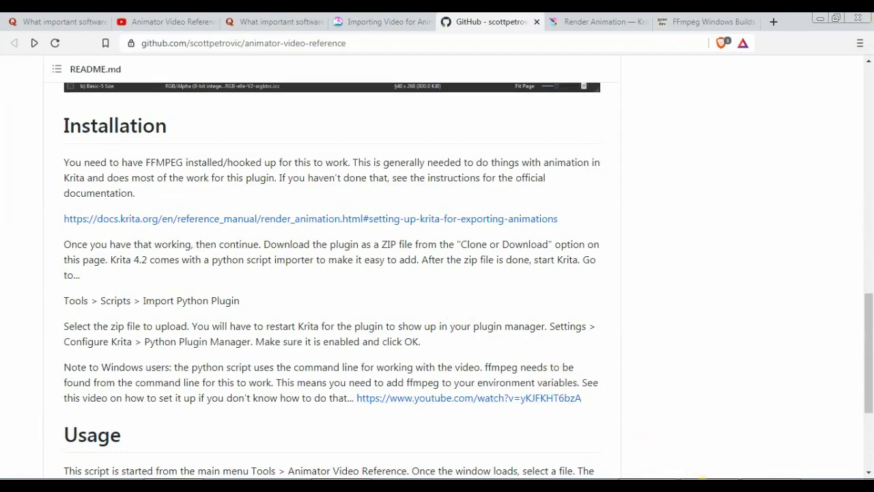
{"action": "left_click", "coordinate": [697, 478]}
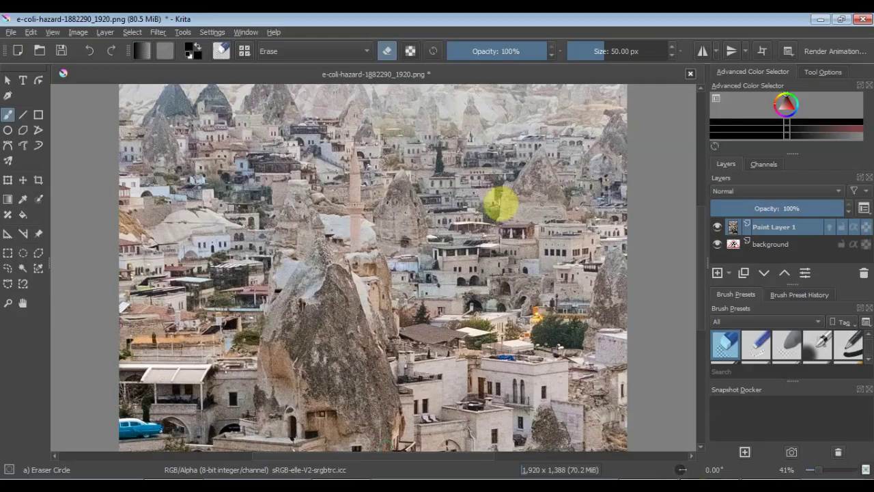
{"action": "left_click", "coordinate": [182, 34]}
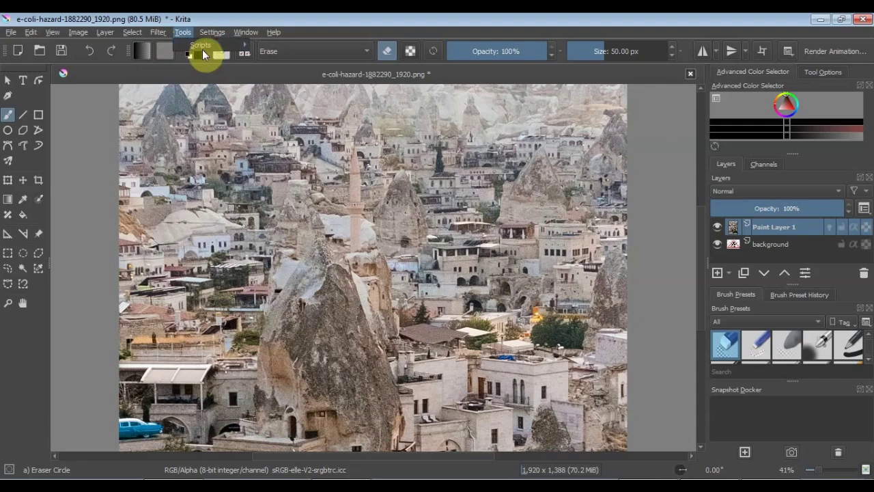
{"action": "mouse_move", "coordinate": [203, 46]}
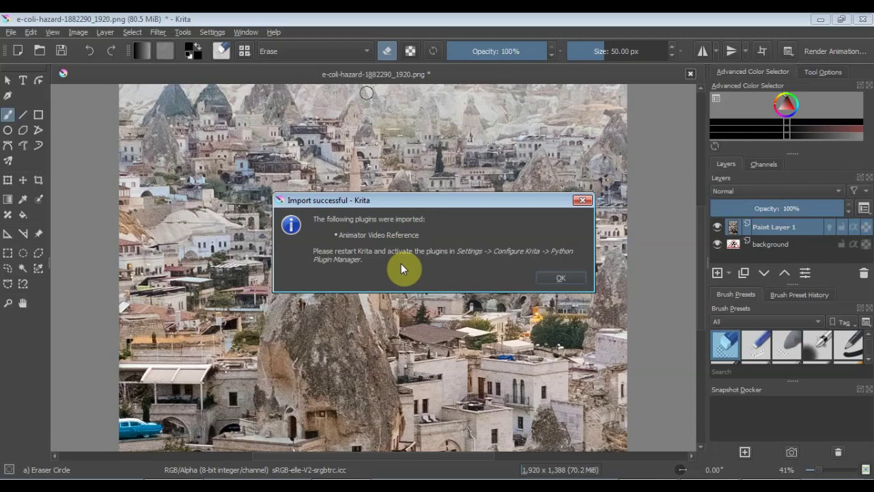
{"action": "left_click", "coordinate": [555, 281]}
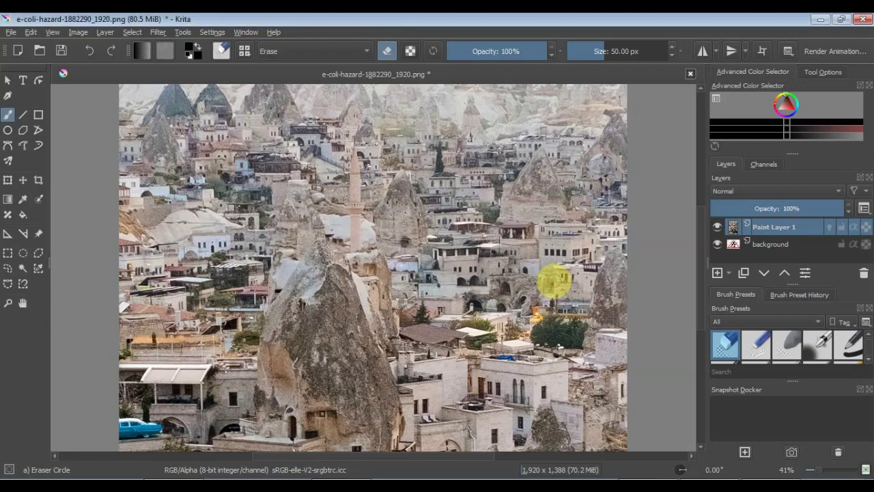
Close Krita for a restart, discarding the changes to e-coli-hazard-1882290_1920.png
{"action": "left_click", "coordinate": [862, 19]}
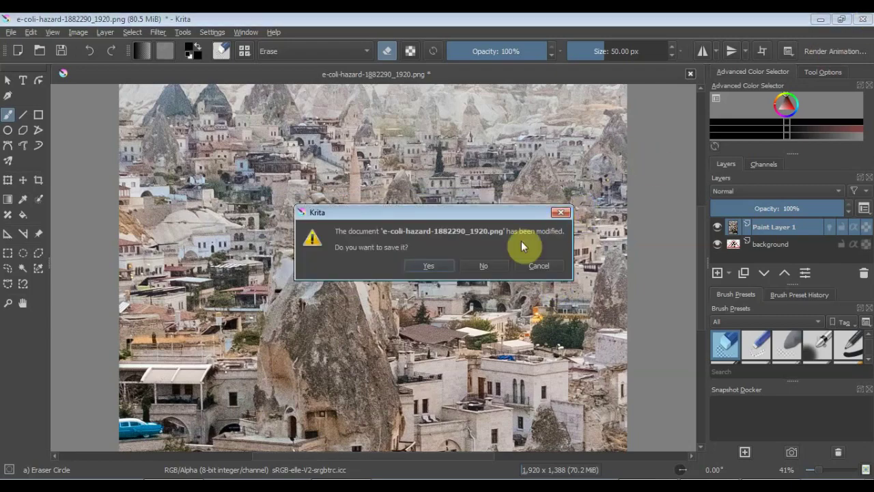
{"action": "left_click", "coordinate": [482, 267]}
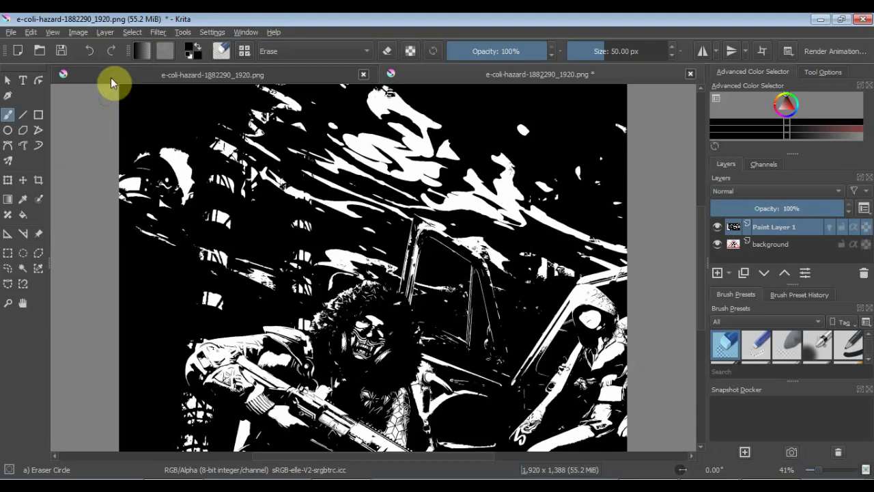
Enable the Animator Video Reference plugin in Krita's Python Plugin Manager and confirm the configuration
{"action": "left_click", "coordinate": [220, 32]}
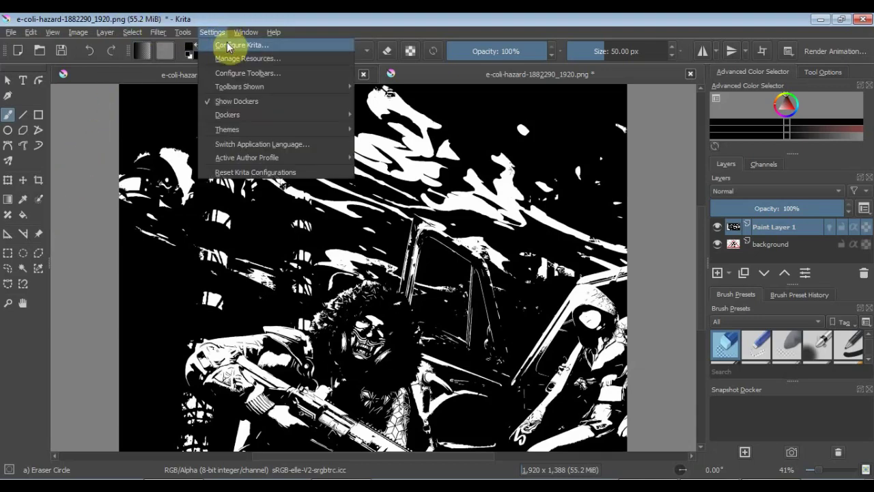
{"action": "left_click", "coordinate": [230, 45]}
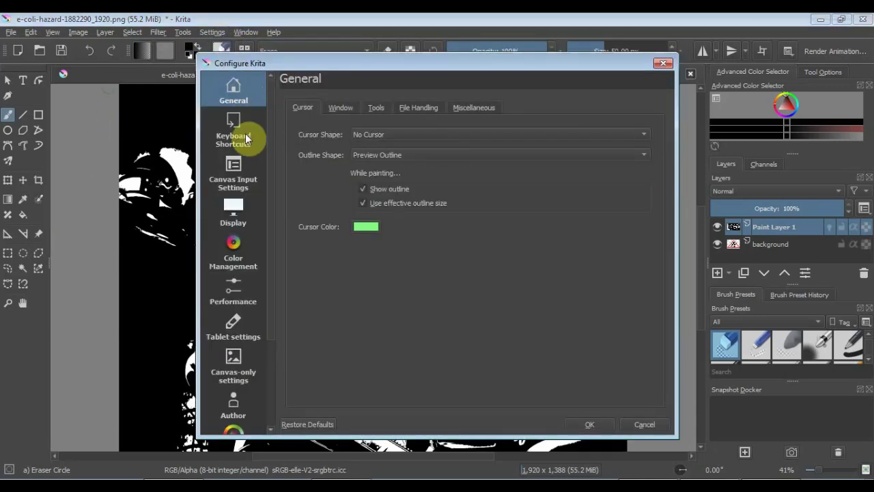
{"action": "scroll", "coordinate": [239, 147], "scroll_direction": "down", "scroll_amount": 3}
{"action": "left_click", "coordinate": [237, 363]}
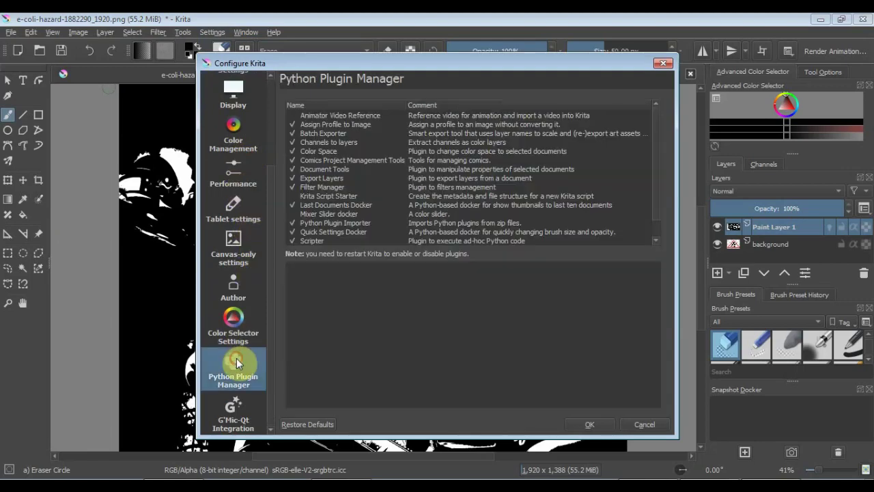
{"action": "left_click", "coordinate": [293, 114]}
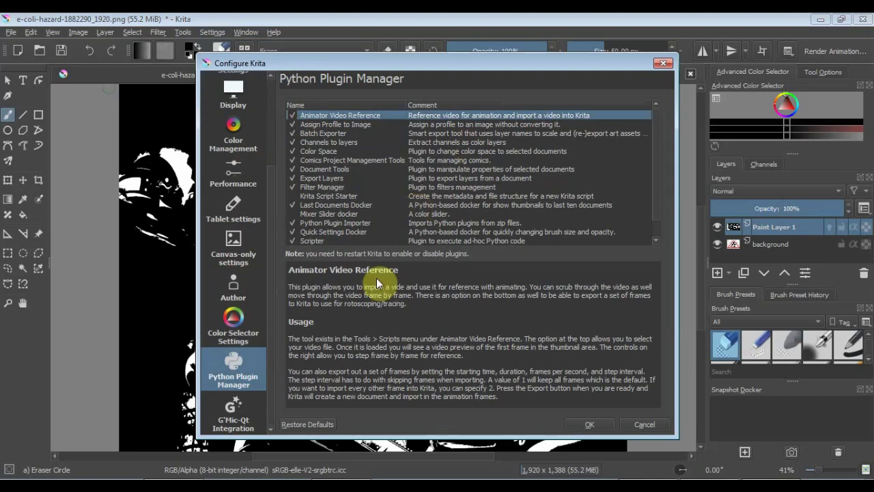
{"action": "left_click", "coordinate": [596, 423]}
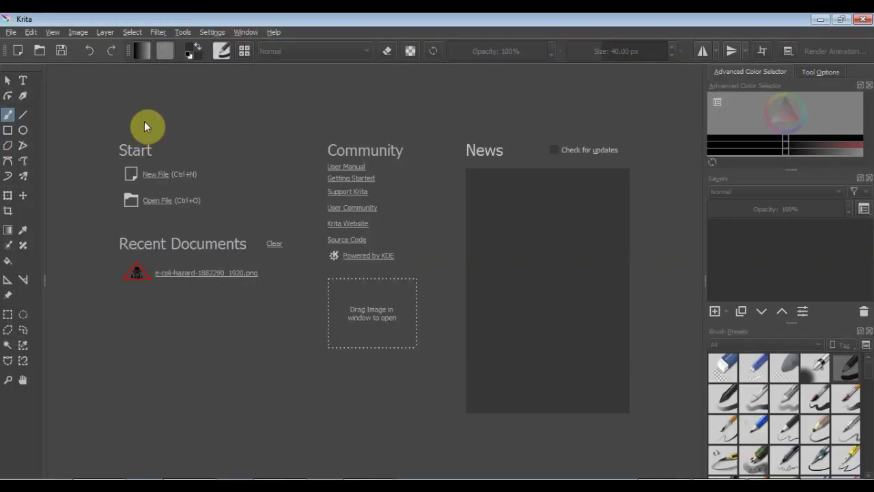
Switch the restarted Krita to the Animation workspace
{"action": "left_click", "coordinate": [244, 32]}
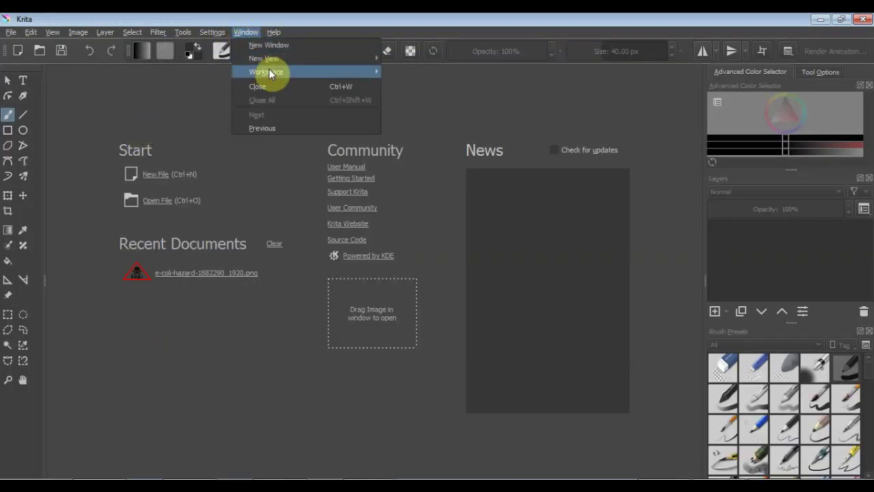
{"action": "mouse_move", "coordinate": [322, 72]}
{"action": "left_click", "coordinate": [397, 70]}
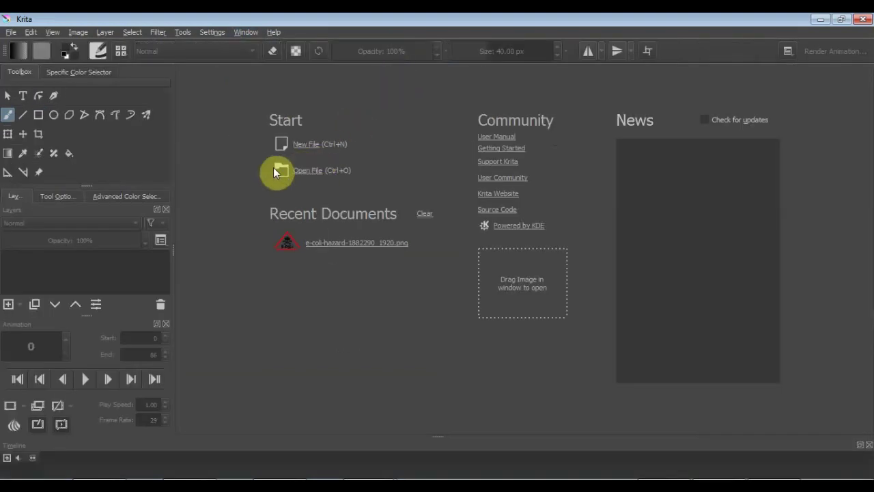
With the Animator Video Reference script, load 8NYjjjk10LhURzOZ.mp4 from the imagesf folder and export its frames to a new document
{"action": "left_click", "coordinate": [184, 31]}
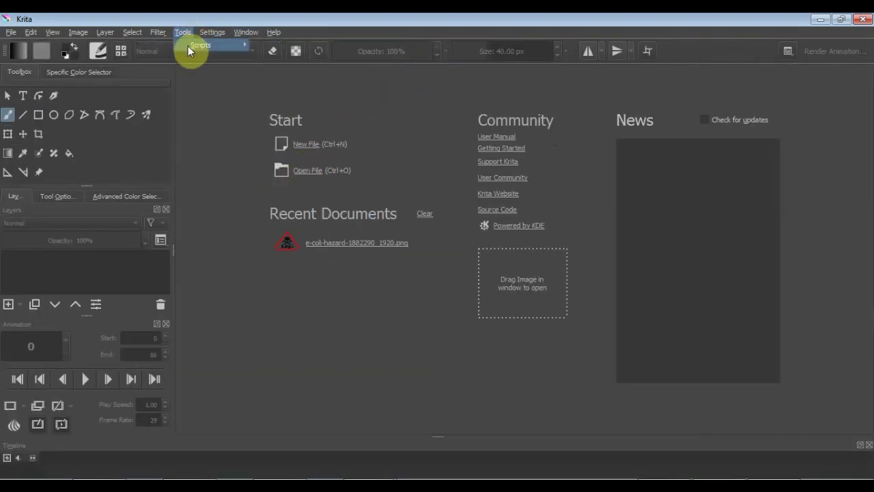
{"action": "mouse_move", "coordinate": [189, 45]}
{"action": "left_click", "coordinate": [281, 46]}
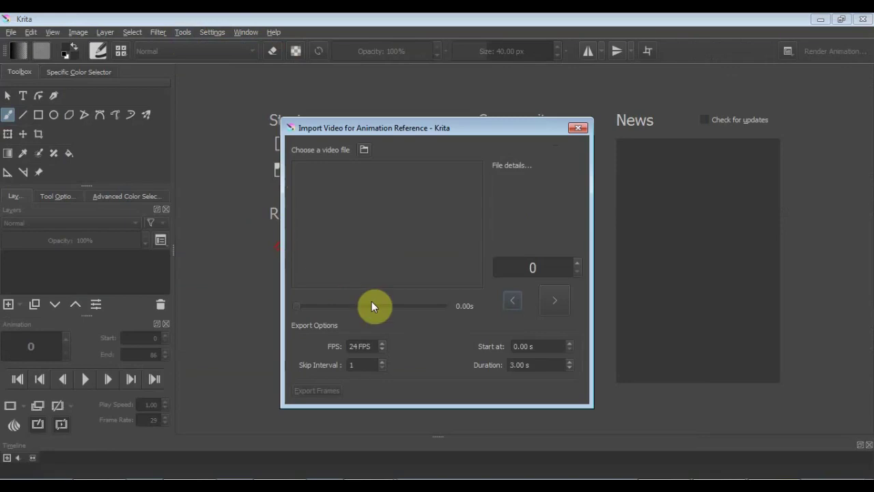
{"action": "left_click", "coordinate": [365, 150]}
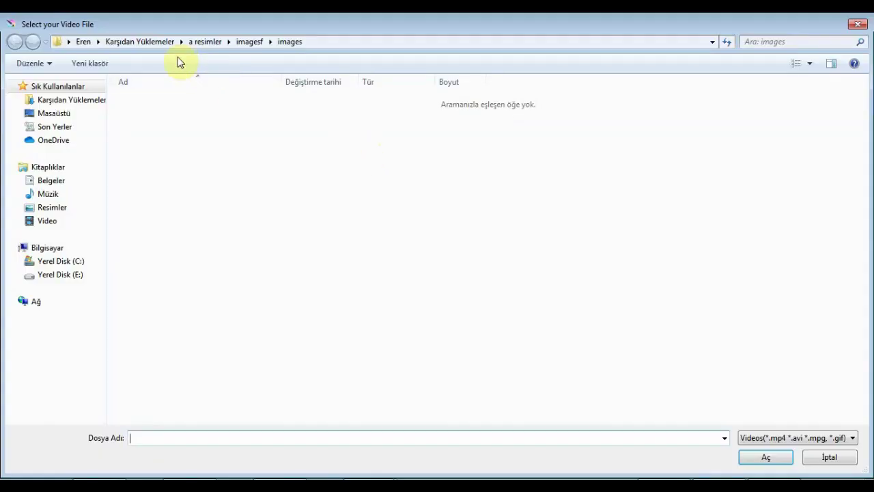
{"action": "left_click", "coordinate": [250, 42]}
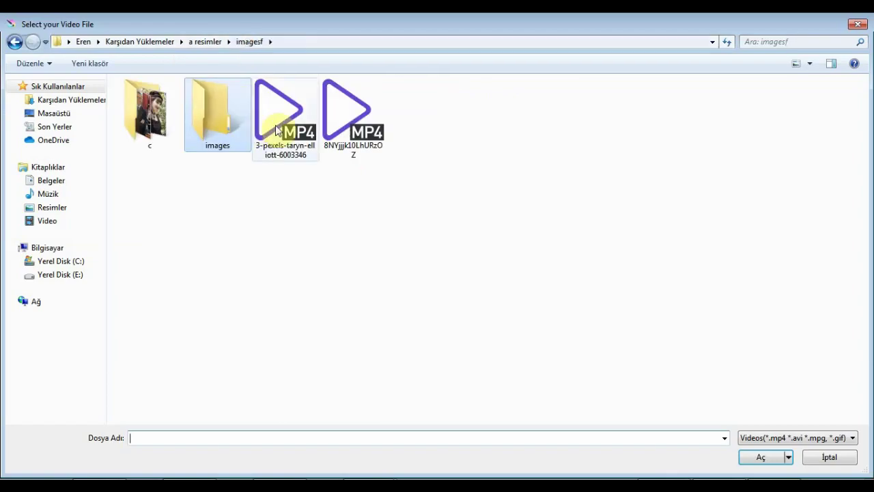
{"action": "double_click", "coordinate": [345, 119]}
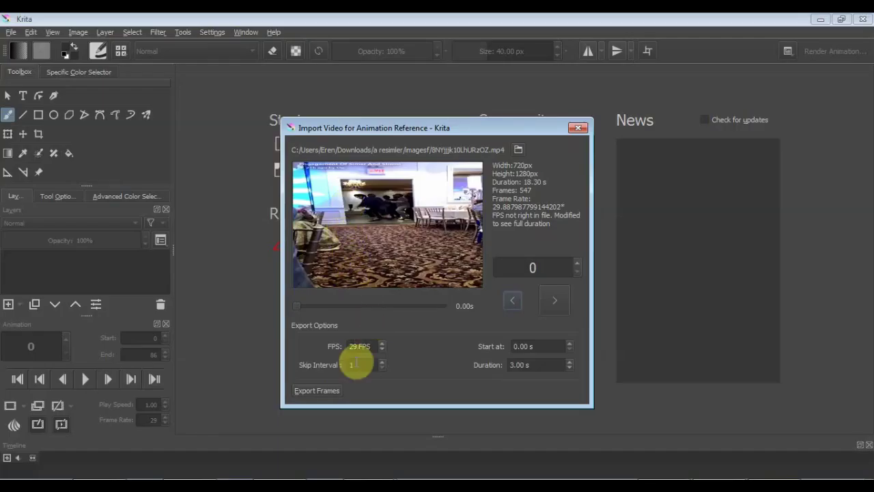
{"action": "left_click", "coordinate": [333, 389]}
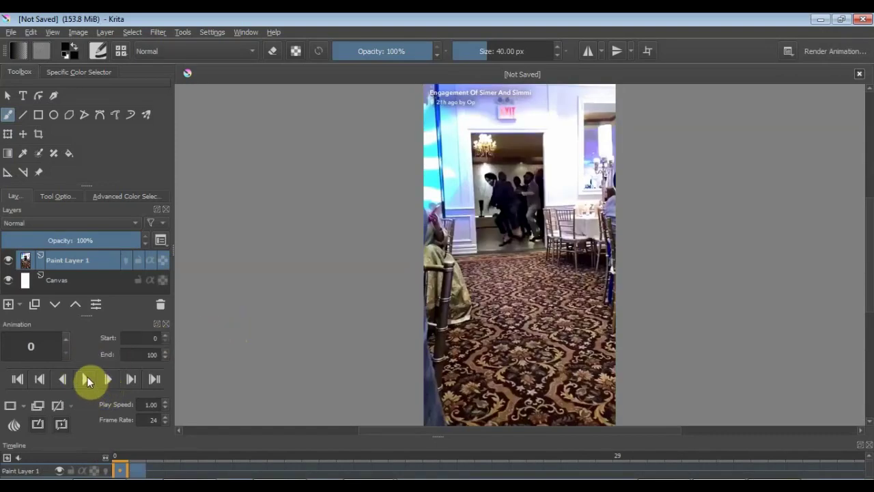
Check several of the imported video frames along the timeline, up to frame 11
{"action": "left_click", "coordinate": [140, 470]}
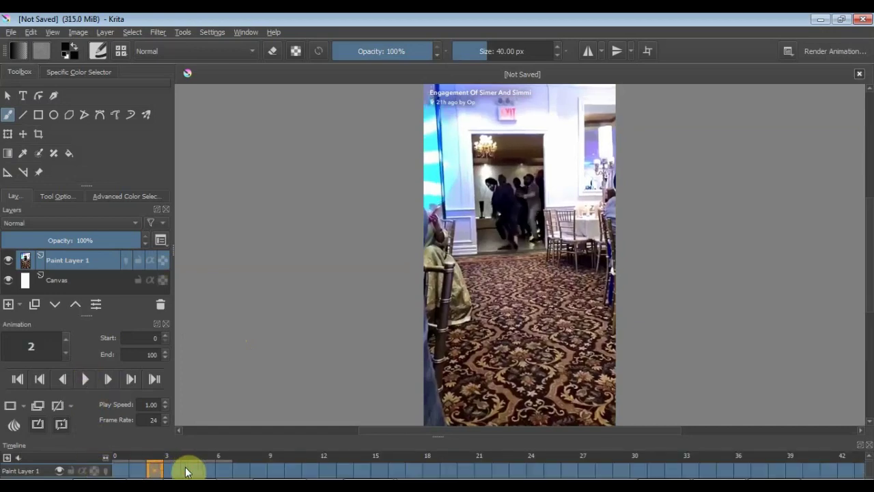
{"action": "left_click", "coordinate": [162, 470]}
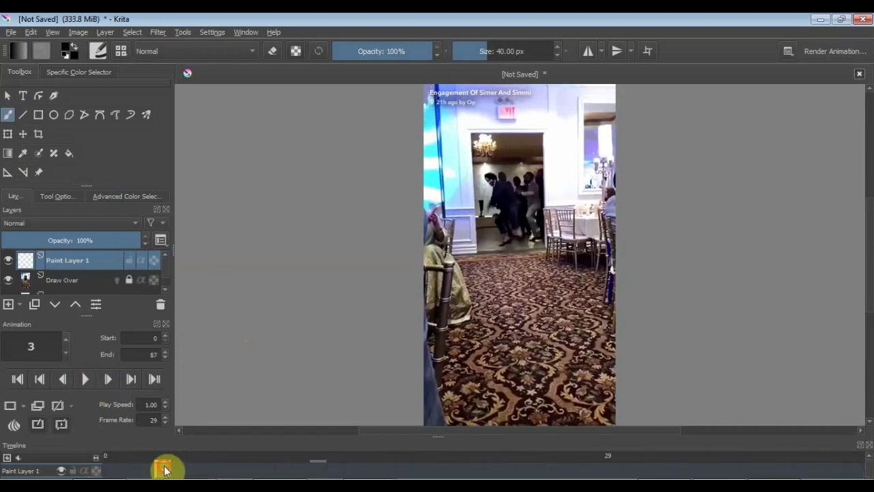
{"action": "left_click", "coordinate": [230, 470]}
{"action": "left_click", "coordinate": [279, 470]}
{"action": "left_click", "coordinate": [302, 469]}
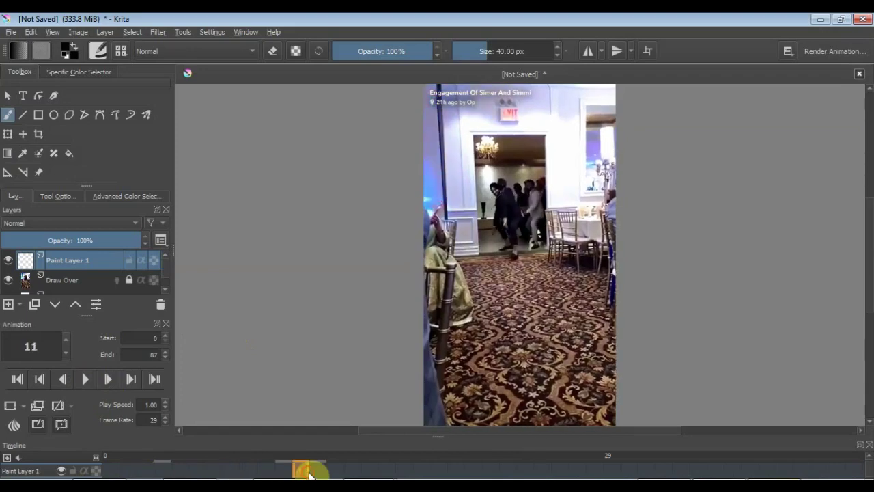
Close the video import dialog and check further imported frames along the timeline, including frame 20, finishing on frame 13
{"action": "left_click", "coordinate": [451, 469]}
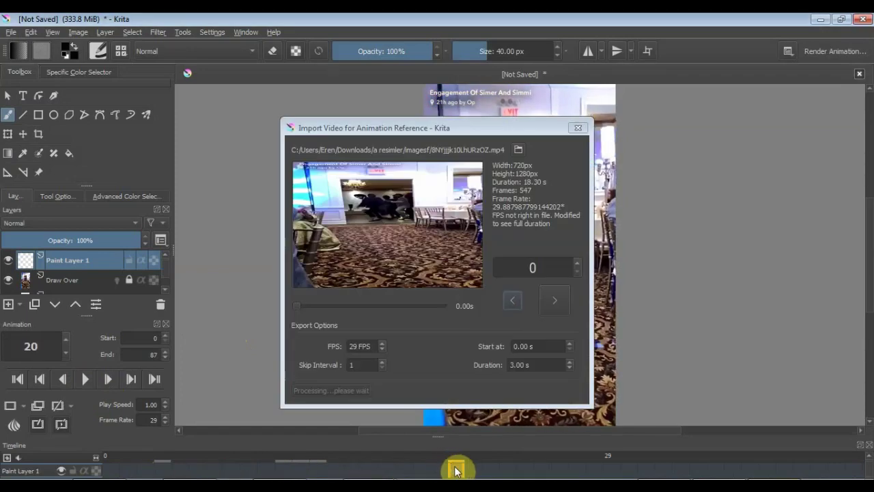
{"action": "left_click", "coordinate": [578, 128]}
{"action": "left_click", "coordinate": [507, 468]}
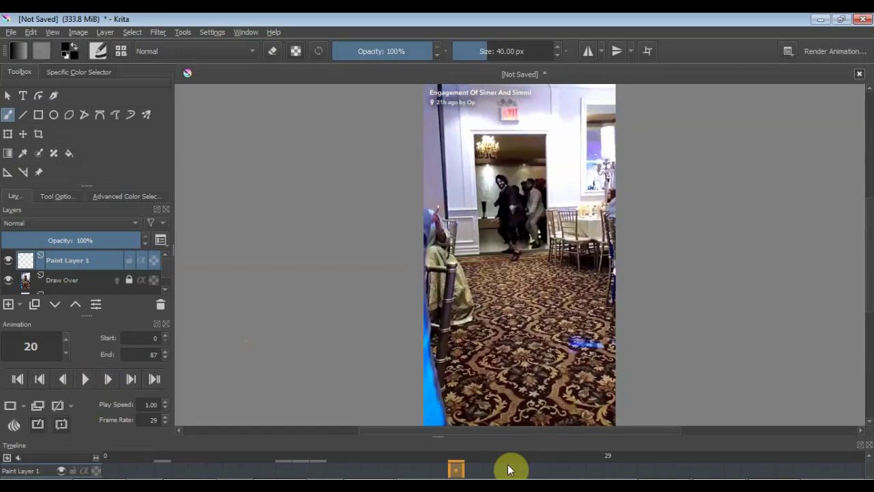
{"action": "left_click", "coordinate": [539, 469]}
{"action": "left_click", "coordinate": [440, 470]}
{"action": "left_click", "coordinate": [366, 470]}
{"action": "left_click", "coordinate": [335, 470]}
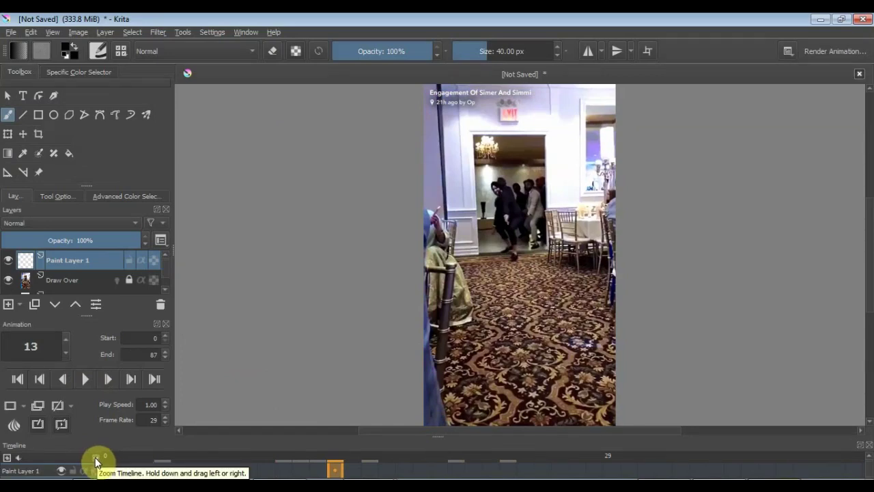
{"action": "left_click", "coordinate": [18, 459]}
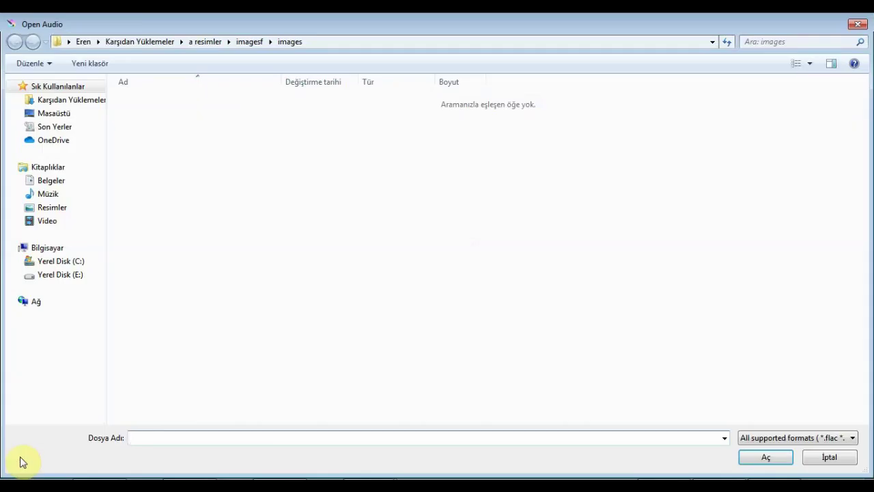
{"action": "left_click", "coordinate": [861, 25]}
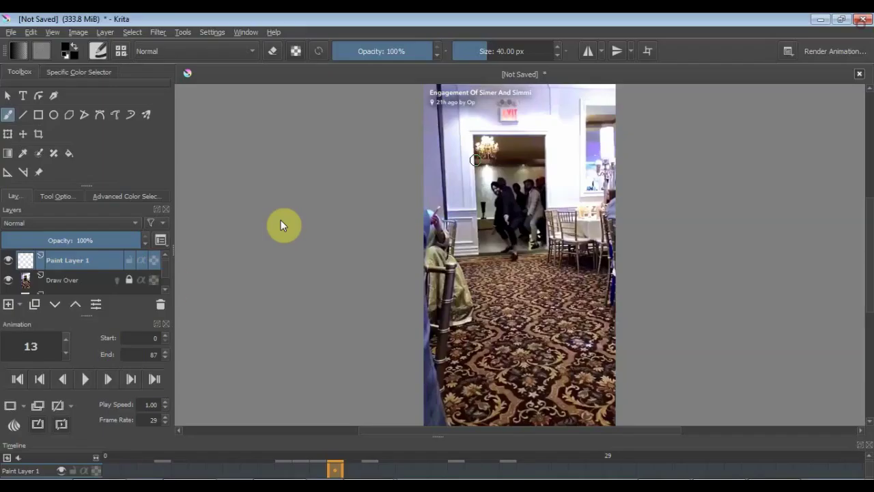
{"action": "left_click", "coordinate": [19, 460]}
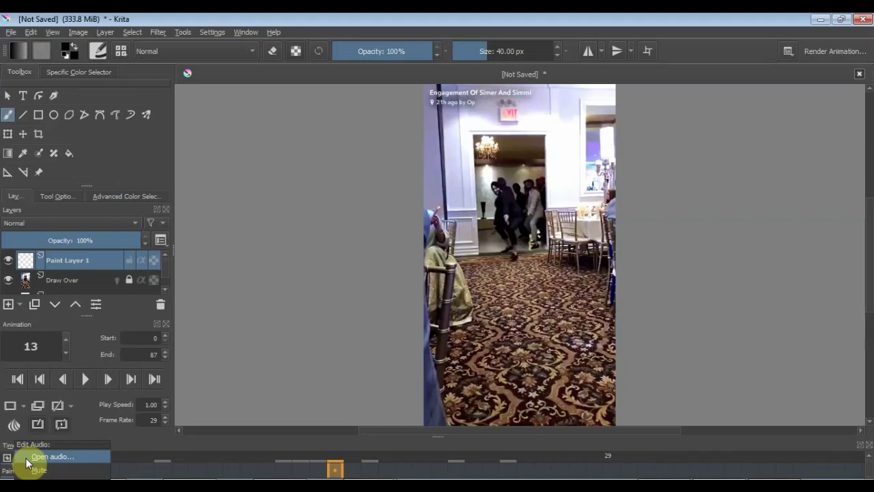
{"action": "left_click", "coordinate": [138, 444]}
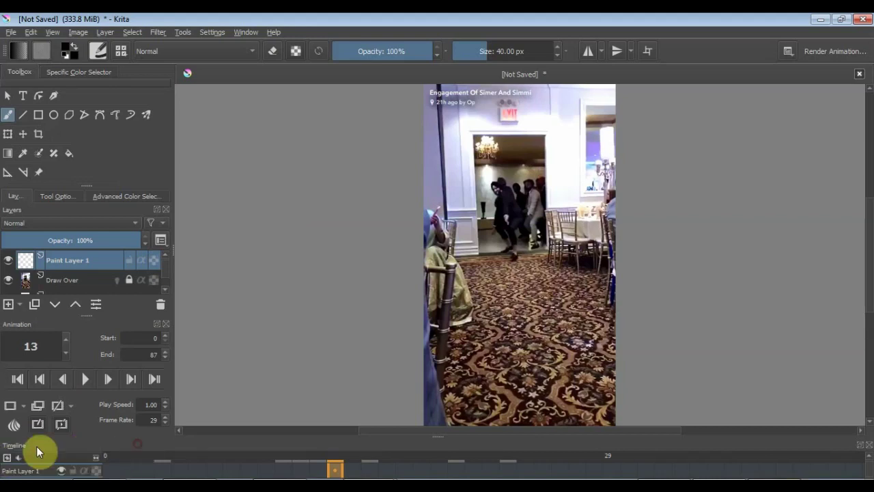
{"action": "left_click", "coordinate": [7, 459]}
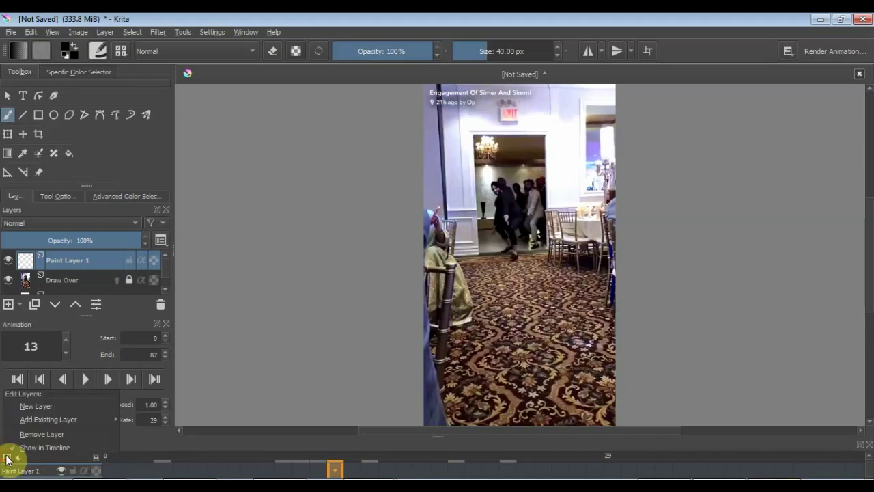
{"action": "left_click", "coordinate": [140, 447]}
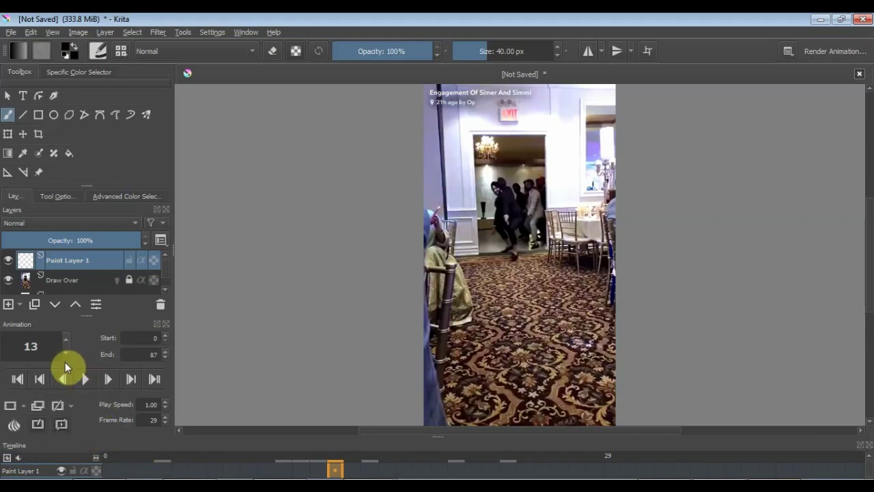
Play the imported video frames as an animation preview and stop the playback
{"action": "left_click", "coordinate": [86, 383]}
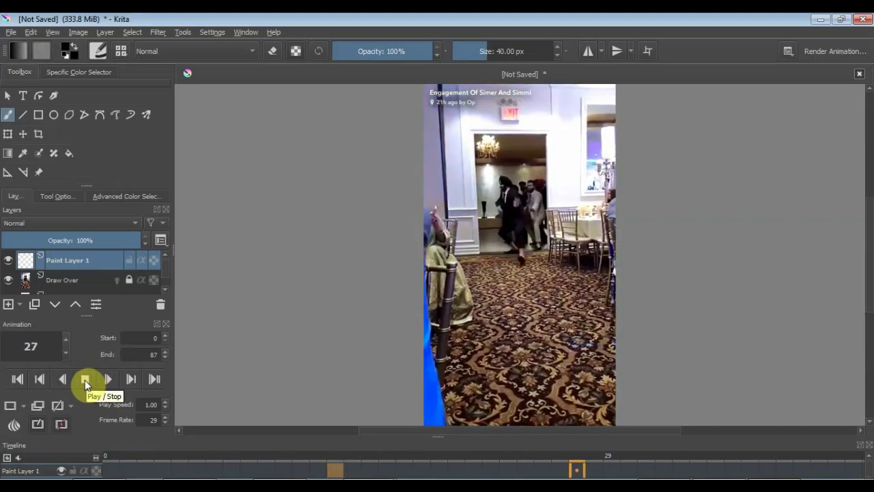
{"action": "left_click", "coordinate": [85, 380]}
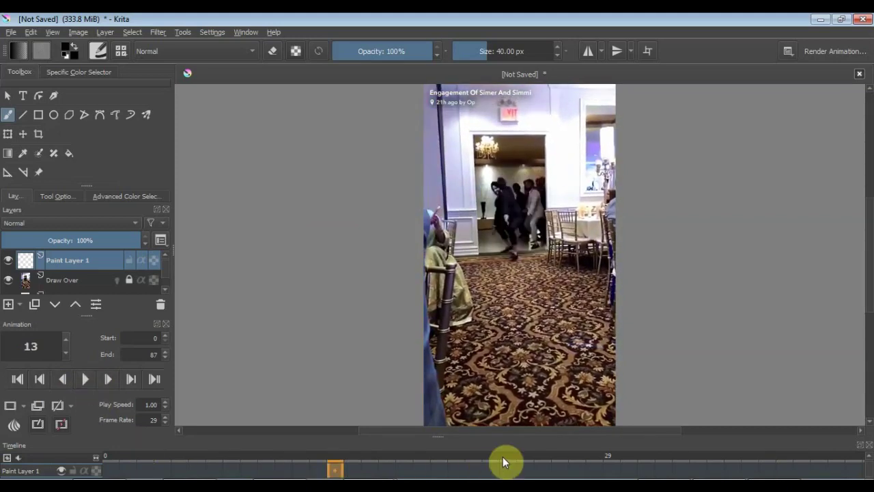